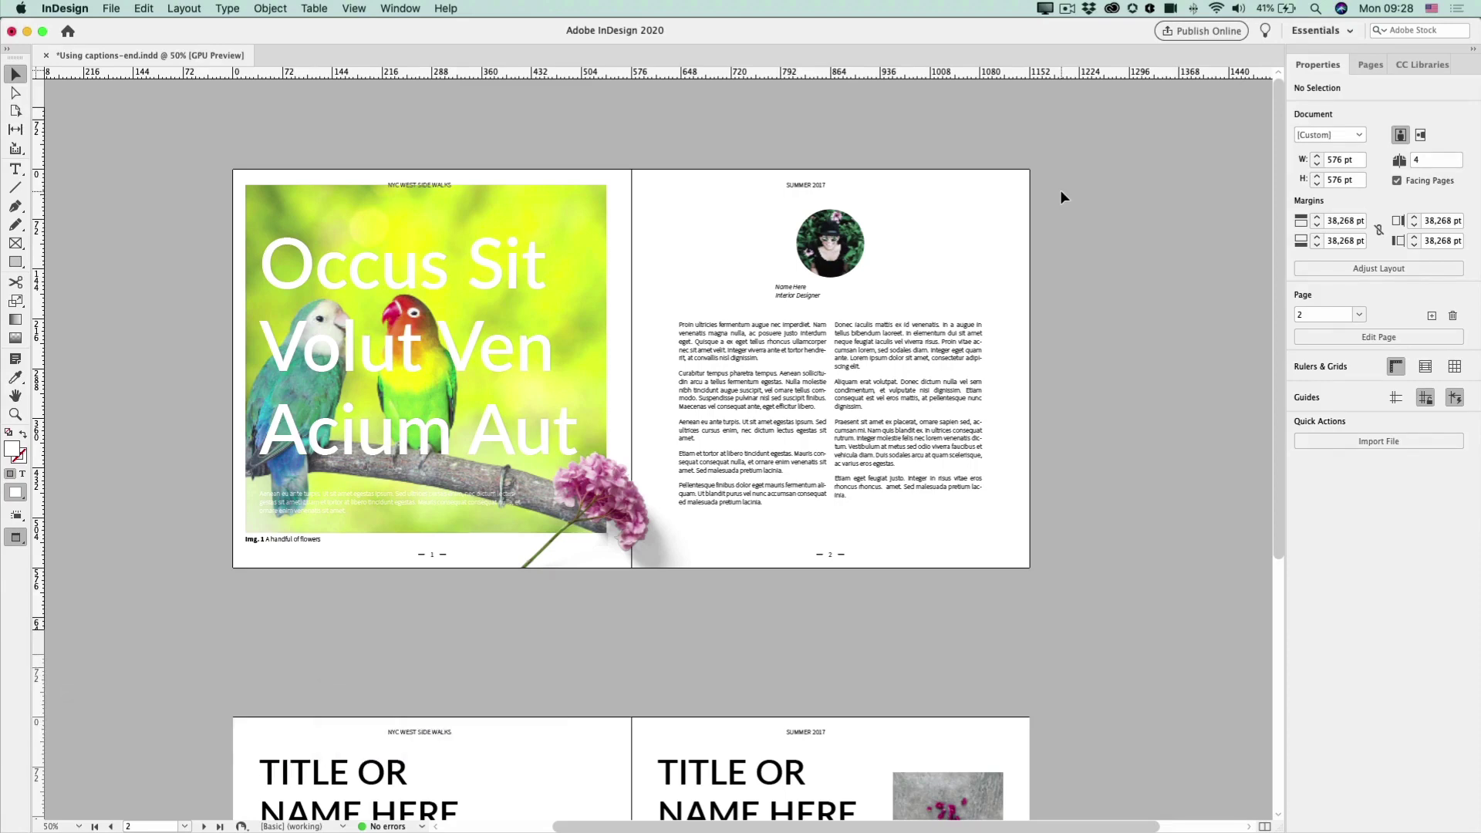
Change the workspace from Essentials to Image Inspector to list the 10 links with metadata.
scroll(879, 238, "up", 2)
scroll(880, 238, "left", 3)
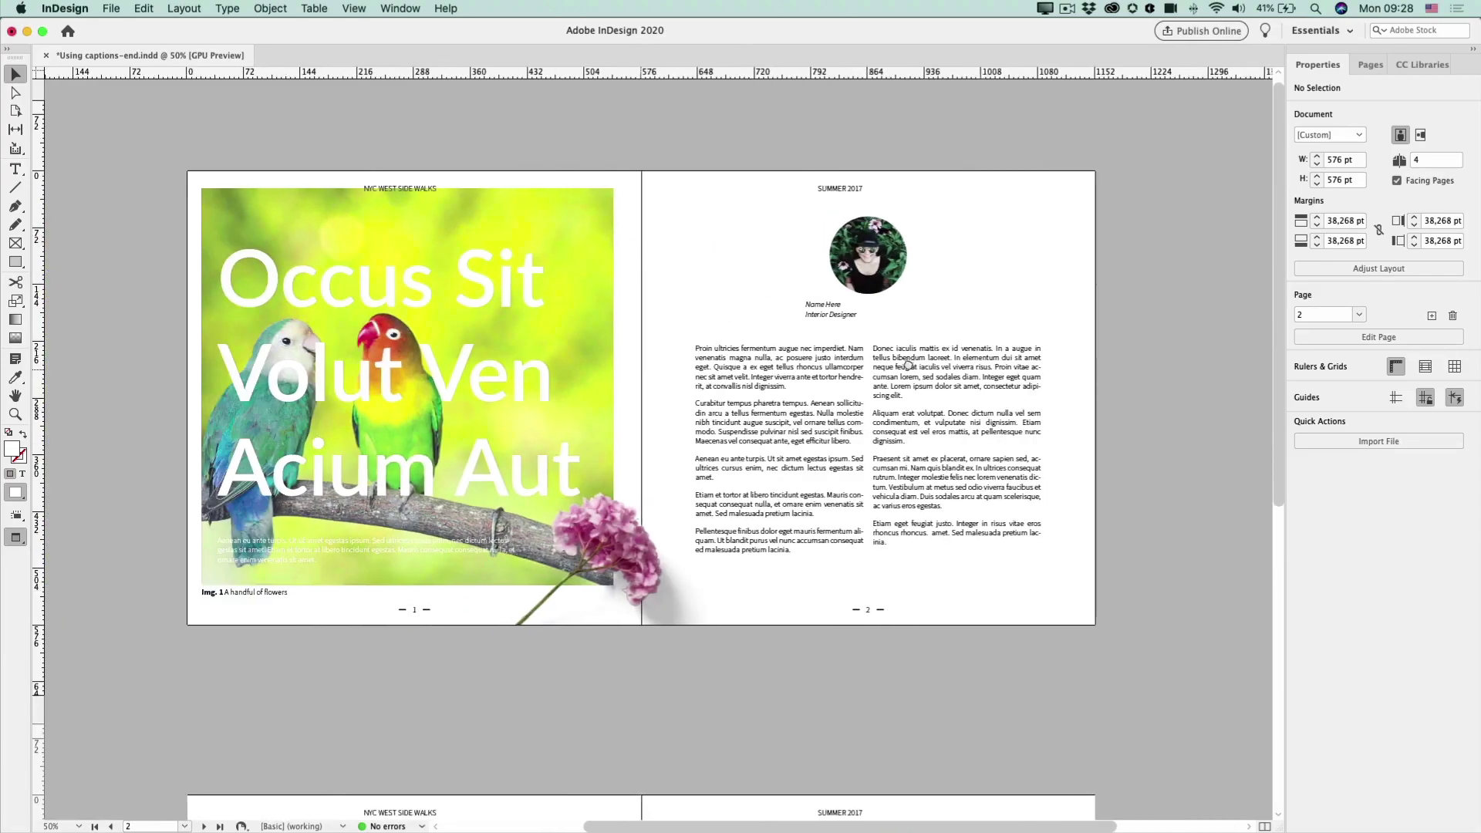
scroll(733, 362, "down", 10)
scroll(733, 363, "left", 2)
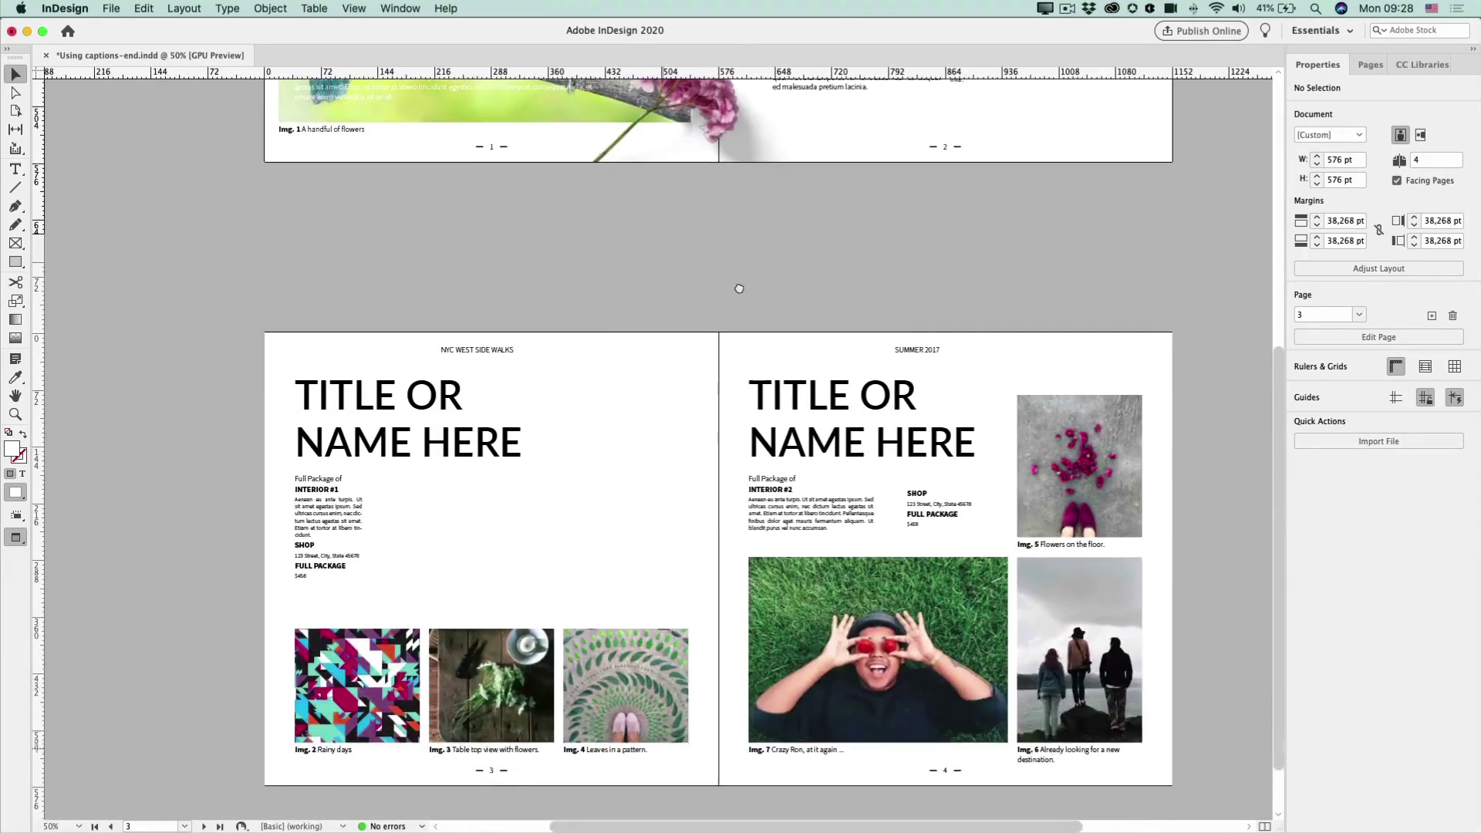
scroll(730, 337, "up", 10)
scroll(730, 337, "right", 2)
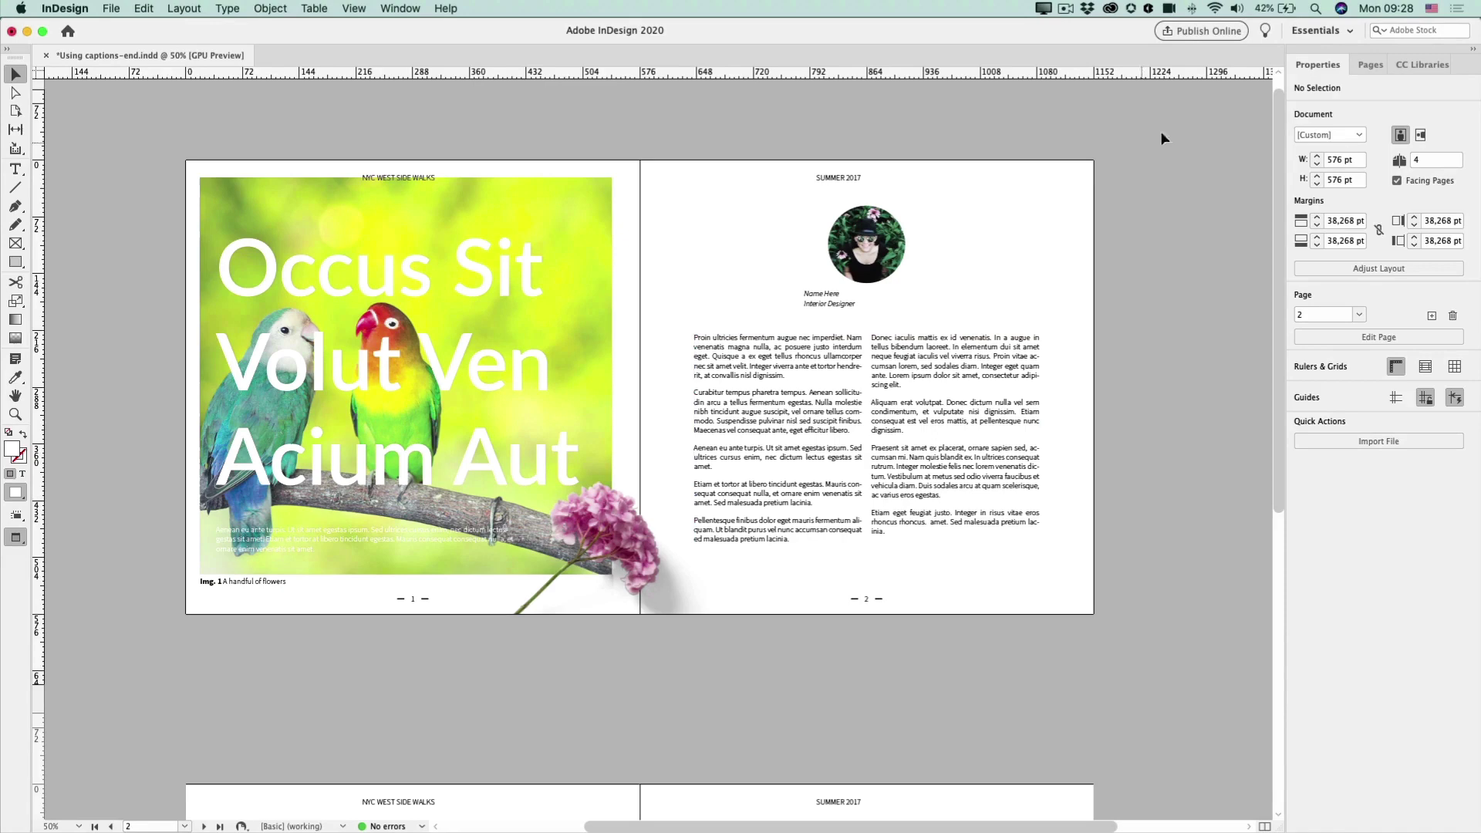
left_click(1317, 32)
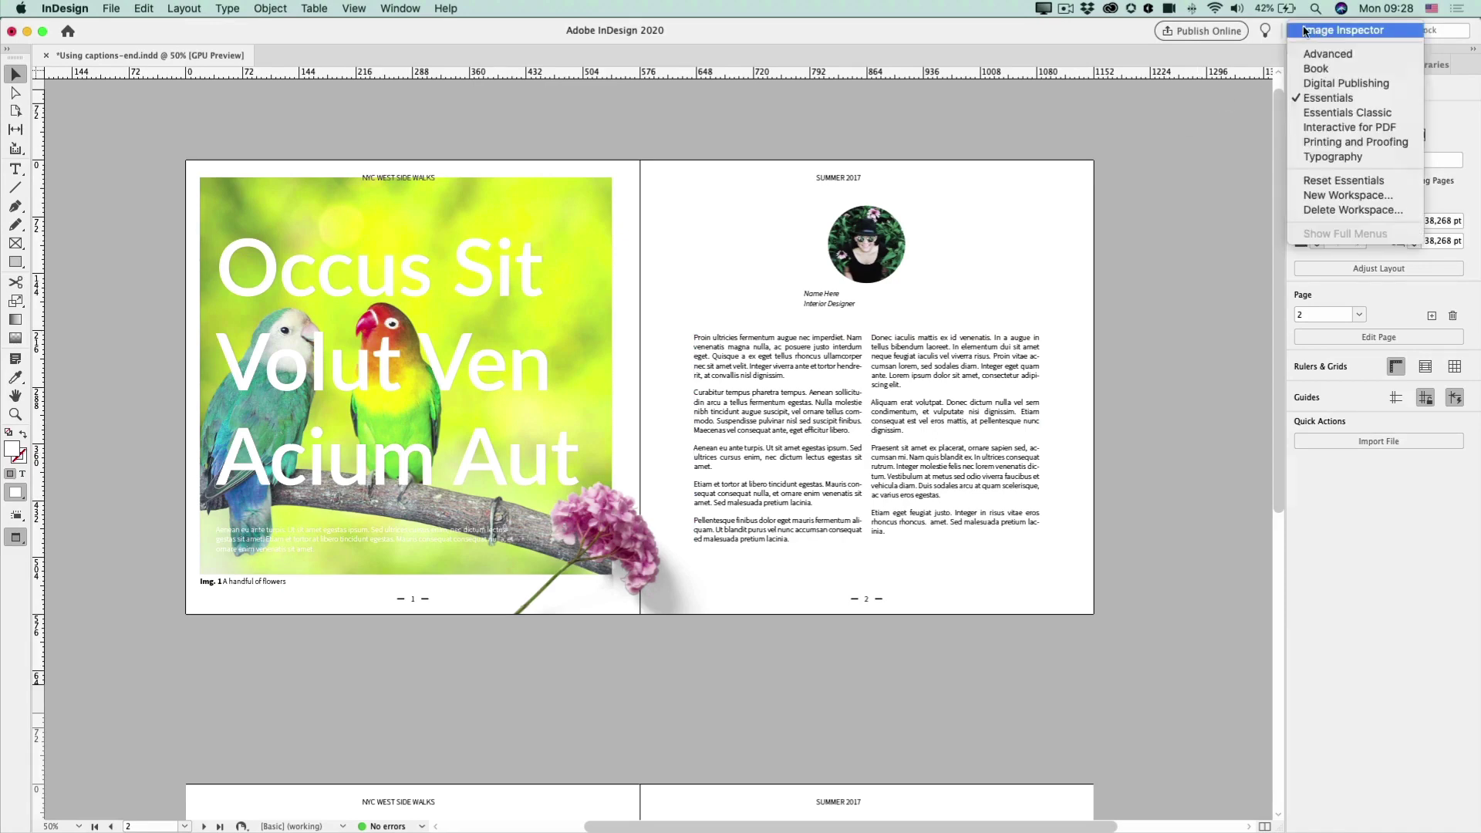
left_click(1399, 33)
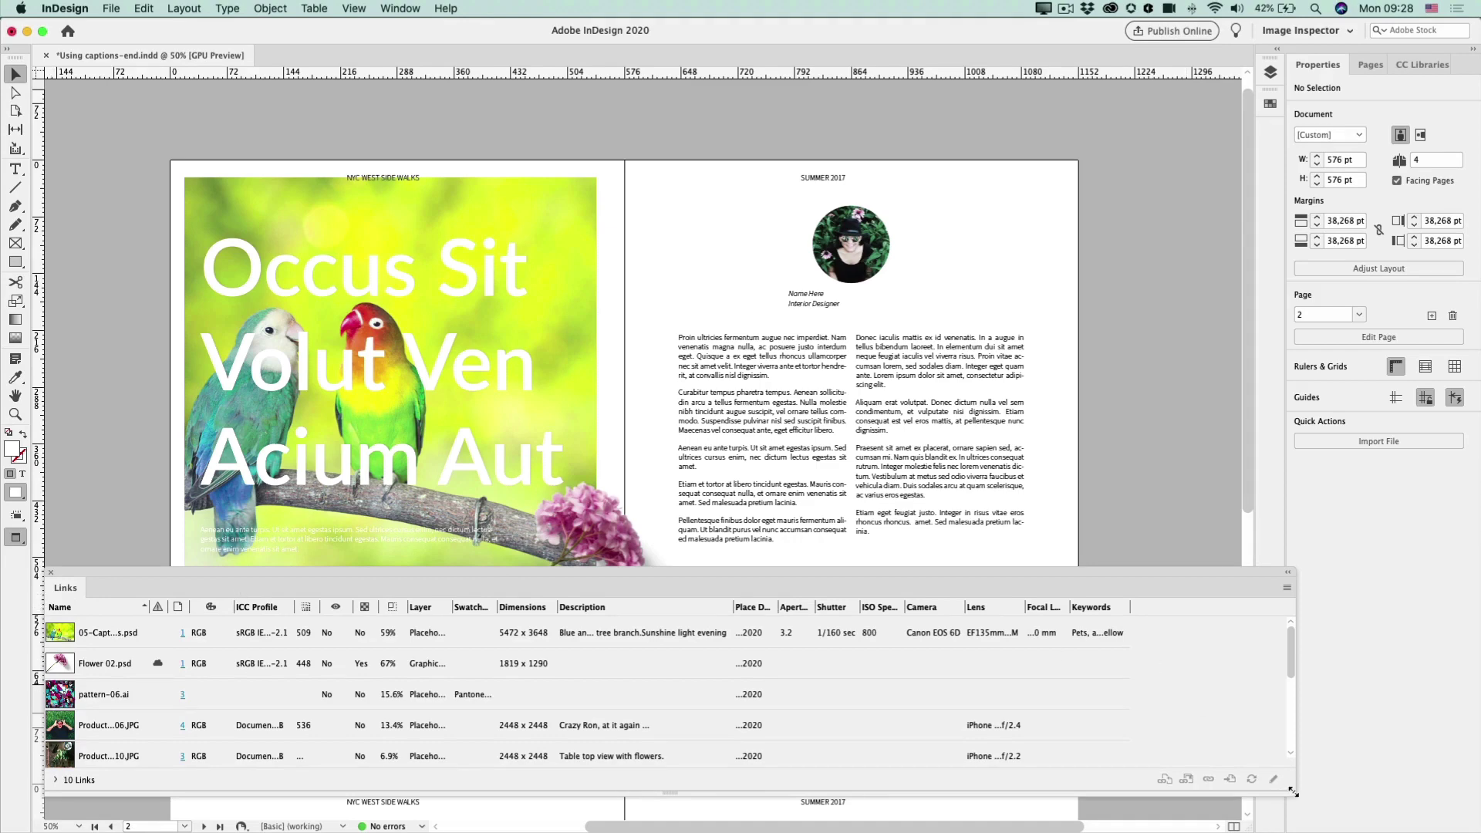
Widen the Links panel and its Name and Layer columns to show full details.
left_click_drag(1294, 794, 1450, 791)
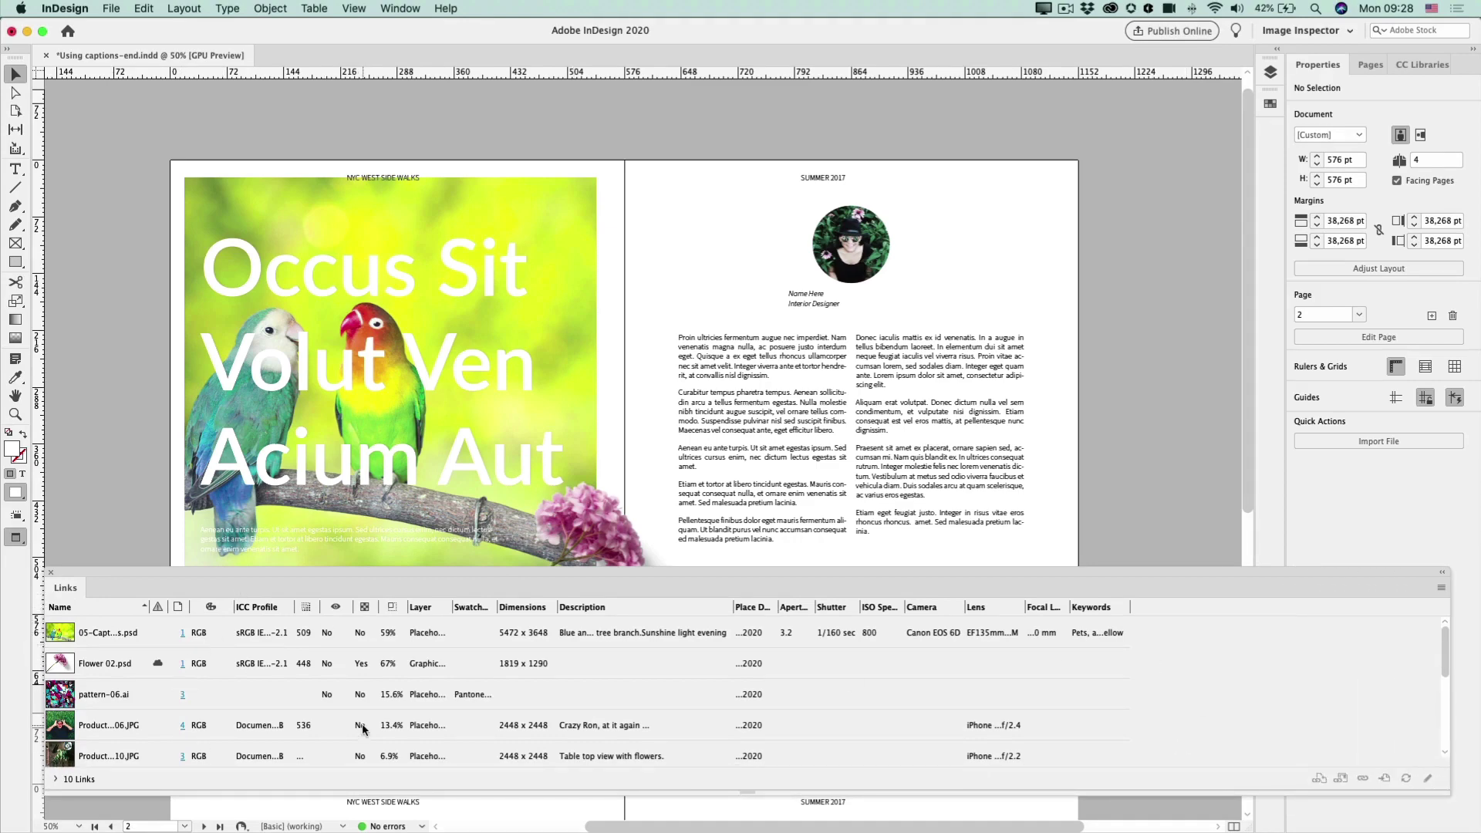
left_click_drag(146, 607, 212, 608)
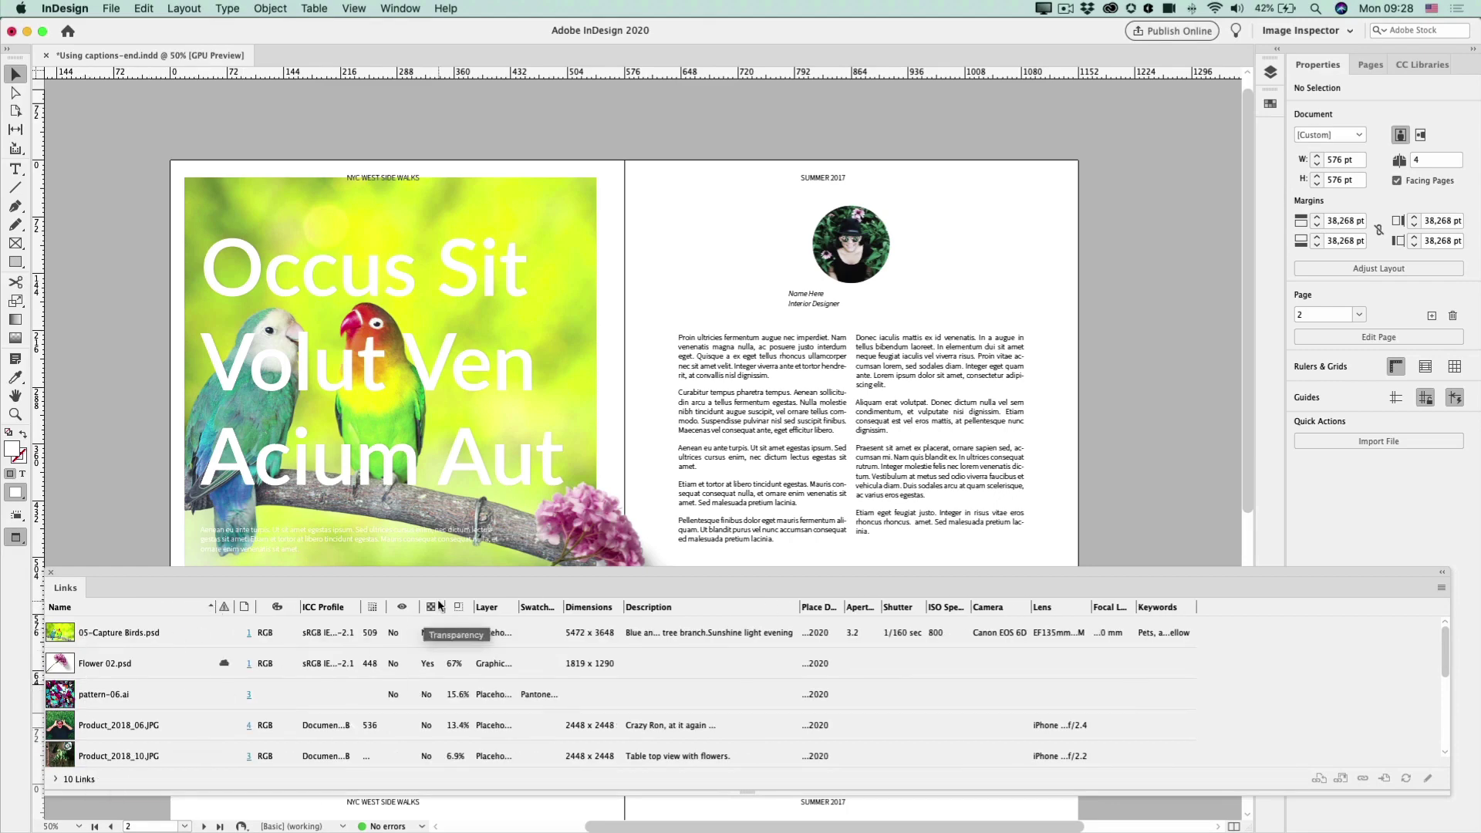
left_click_drag(517, 607, 665, 610)
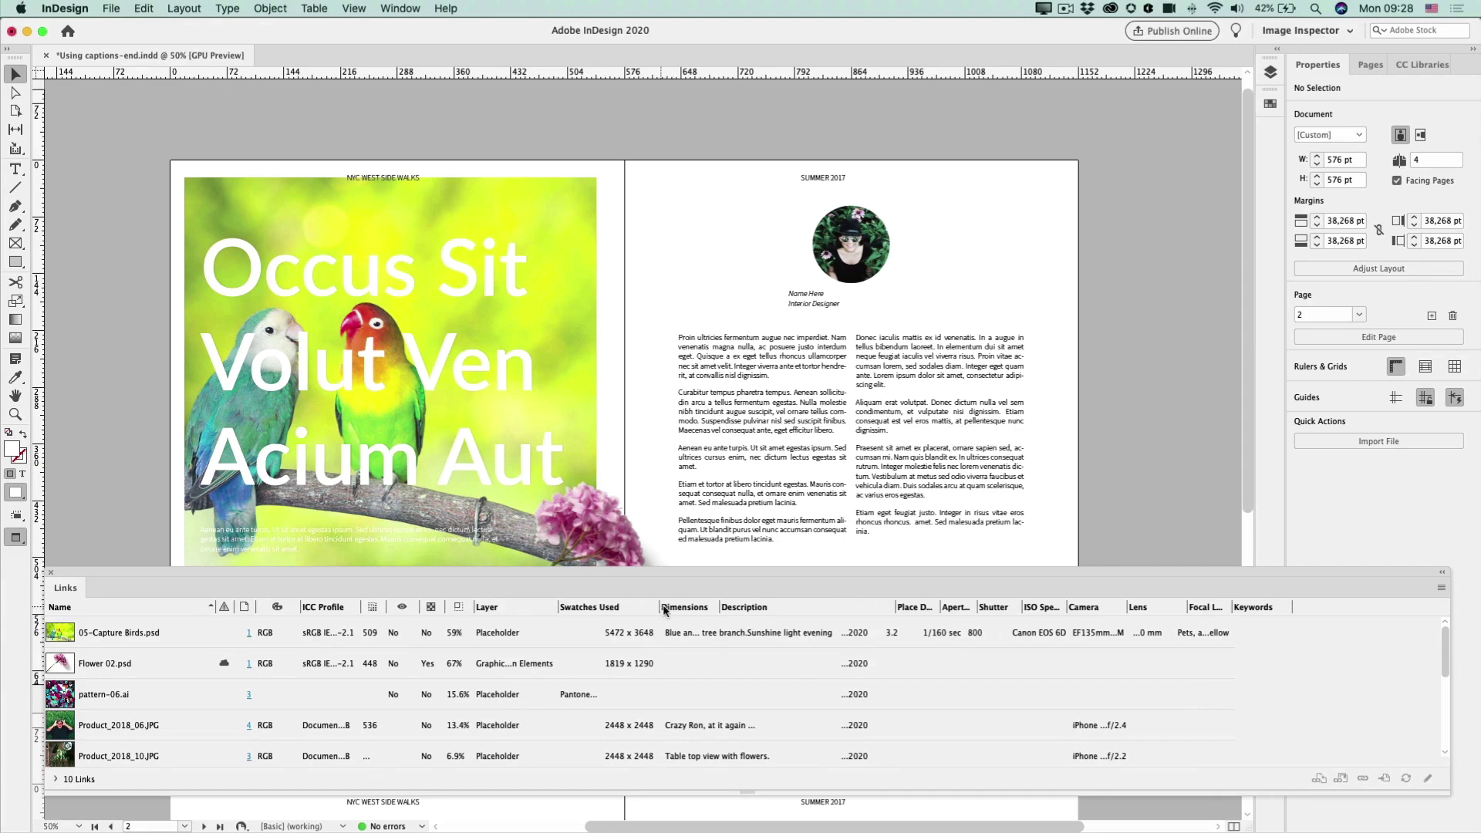
Select pattern-06.ai and highlight its Pantone Strong Red C swatch in the Swatches panel.
left_click(185, 699)
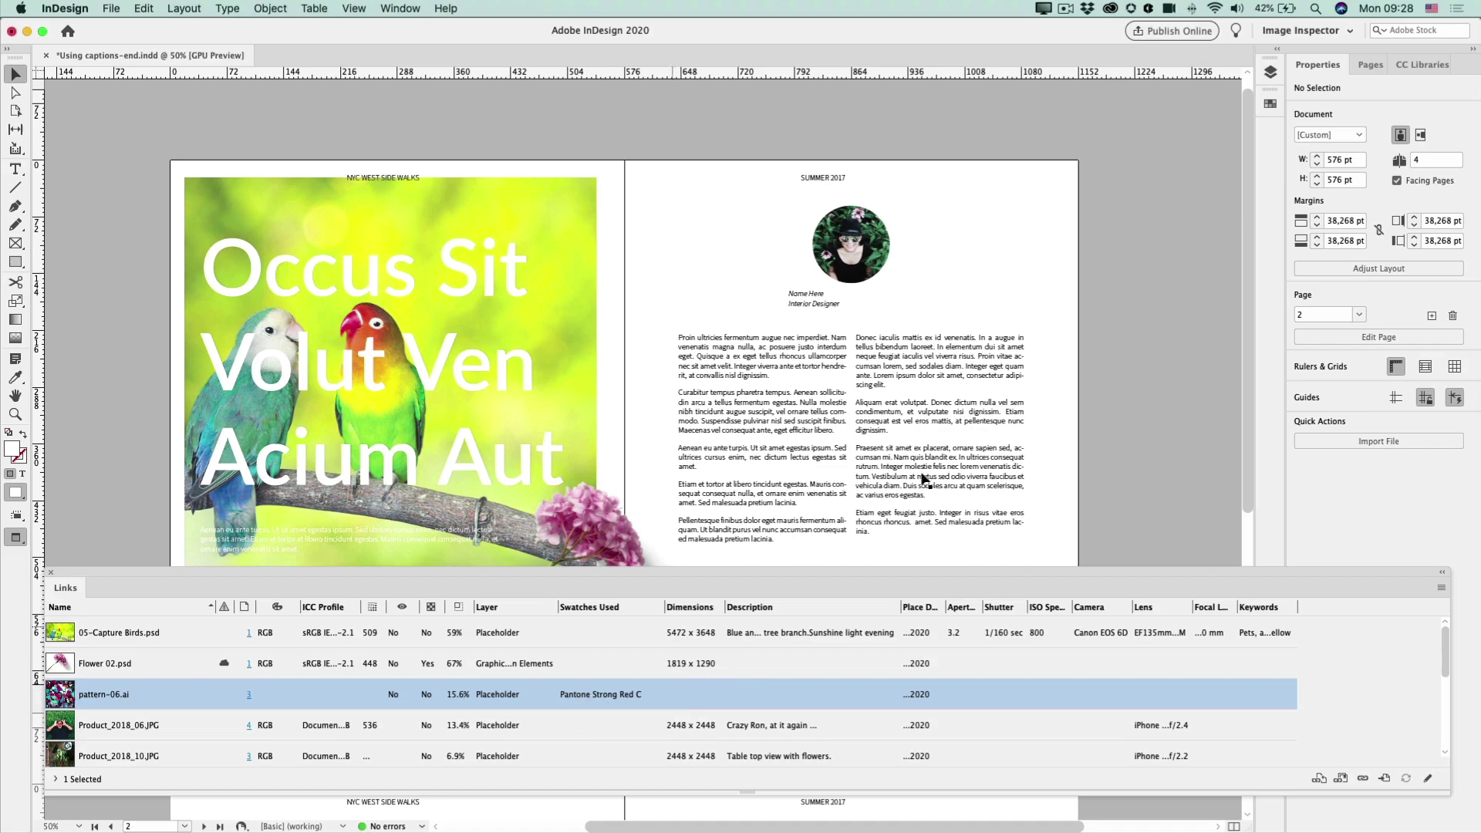
left_click(1270, 103)
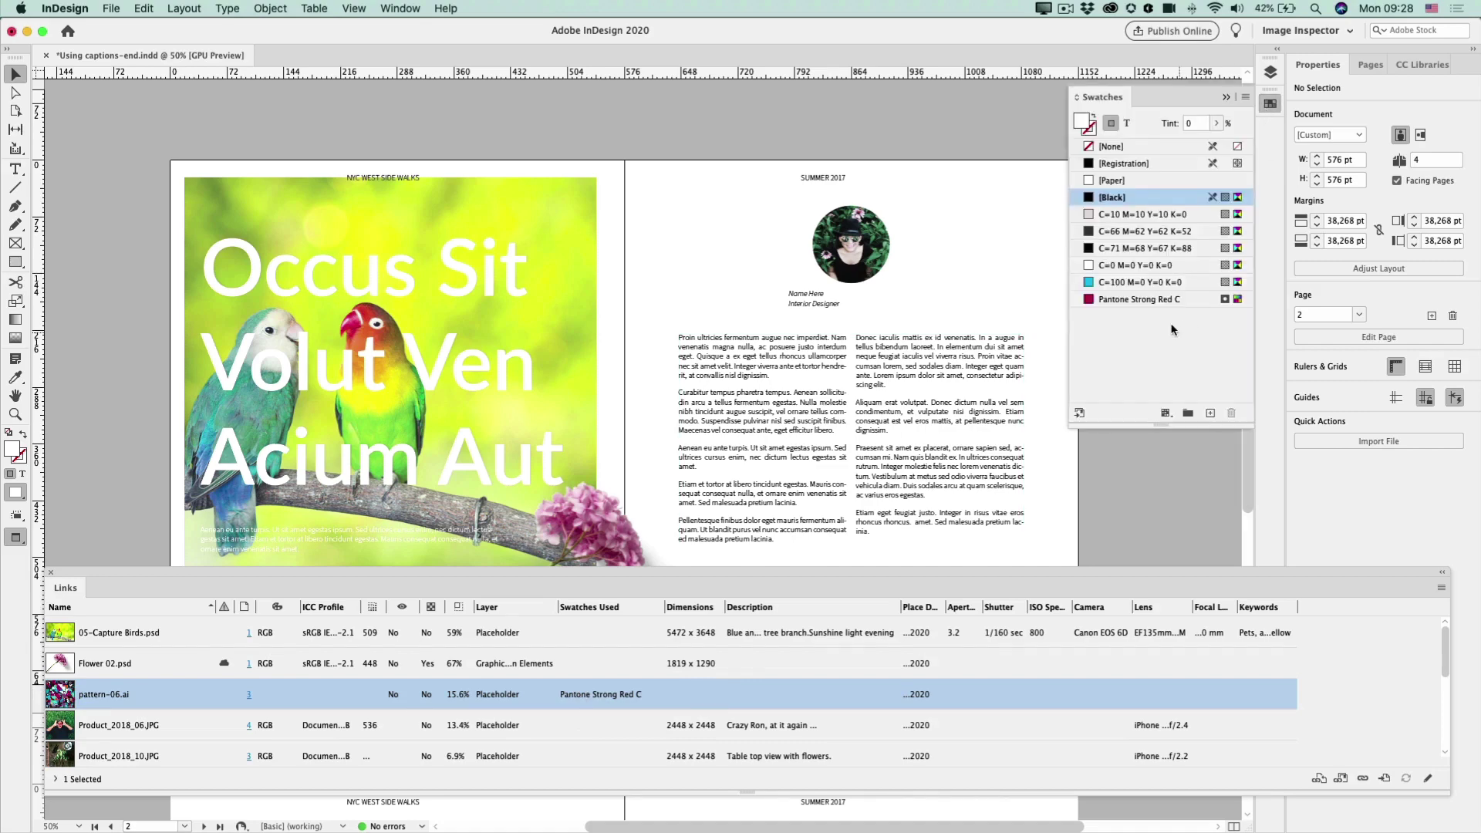
left_click(1127, 301)
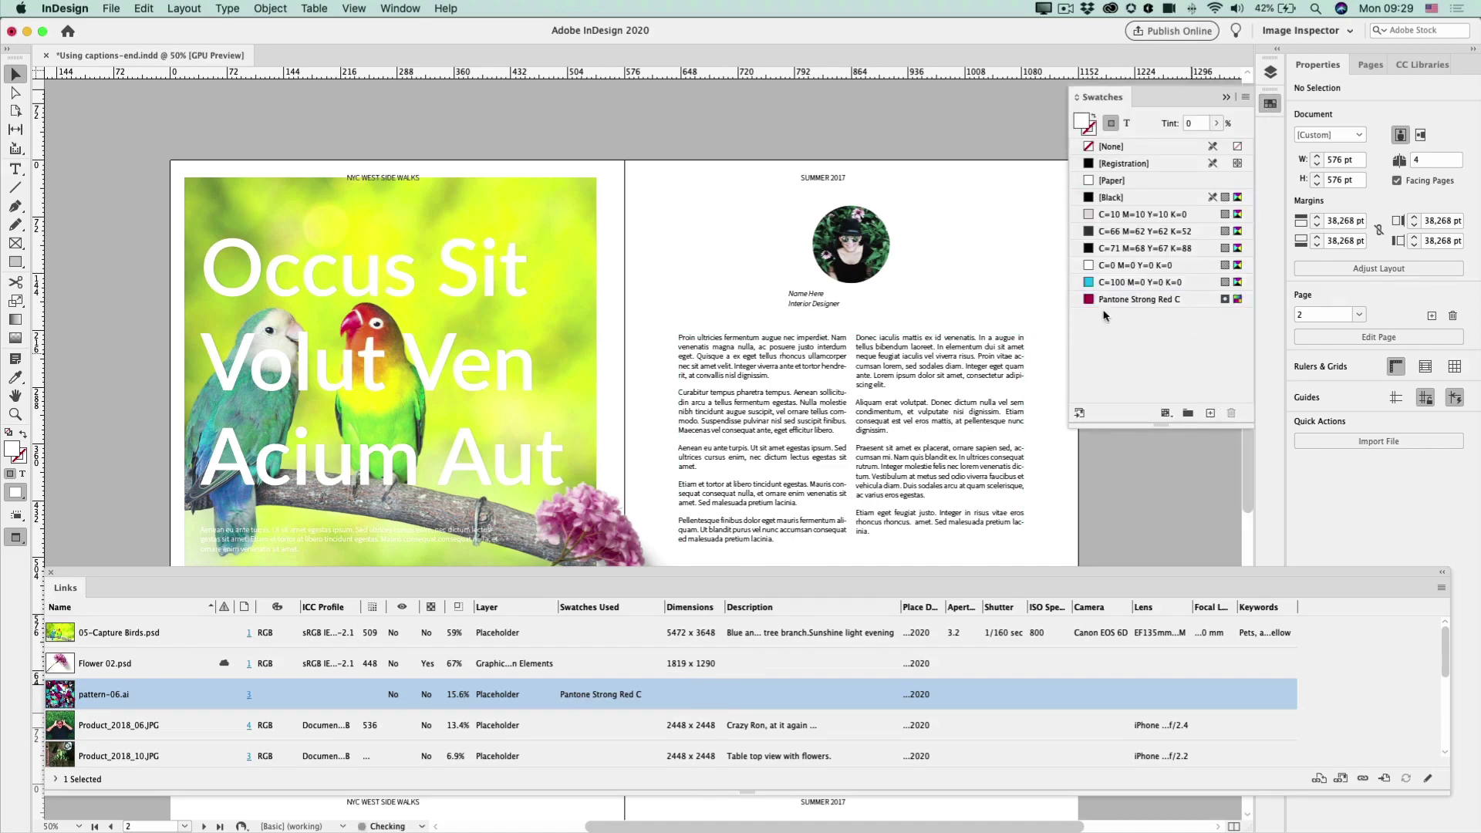
left_click_drag(825, 145, 899, 80)
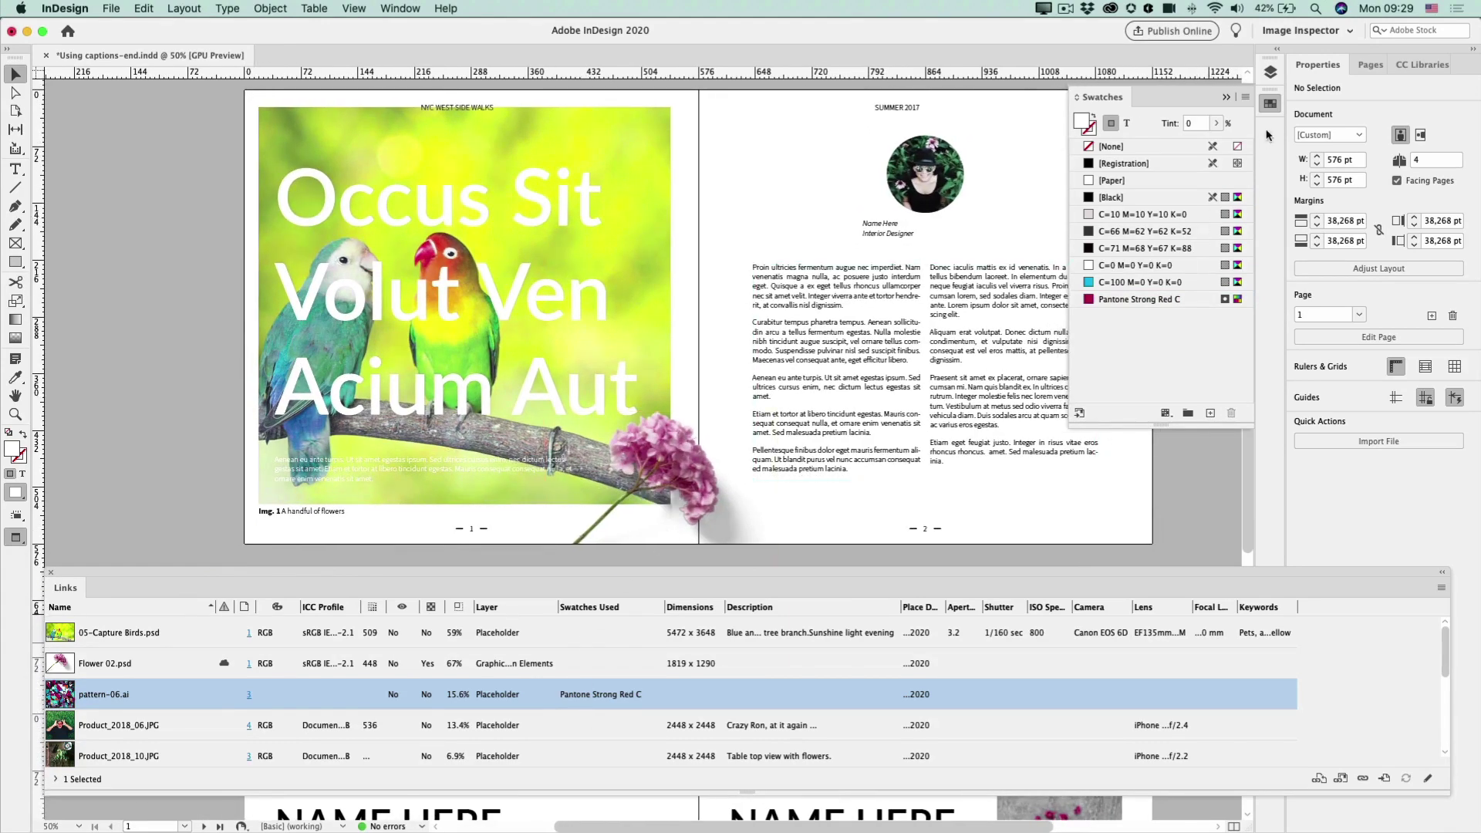
Close Swatches, compact the Links columns, and move the page-number column to the far left.
left_click(1270, 104)
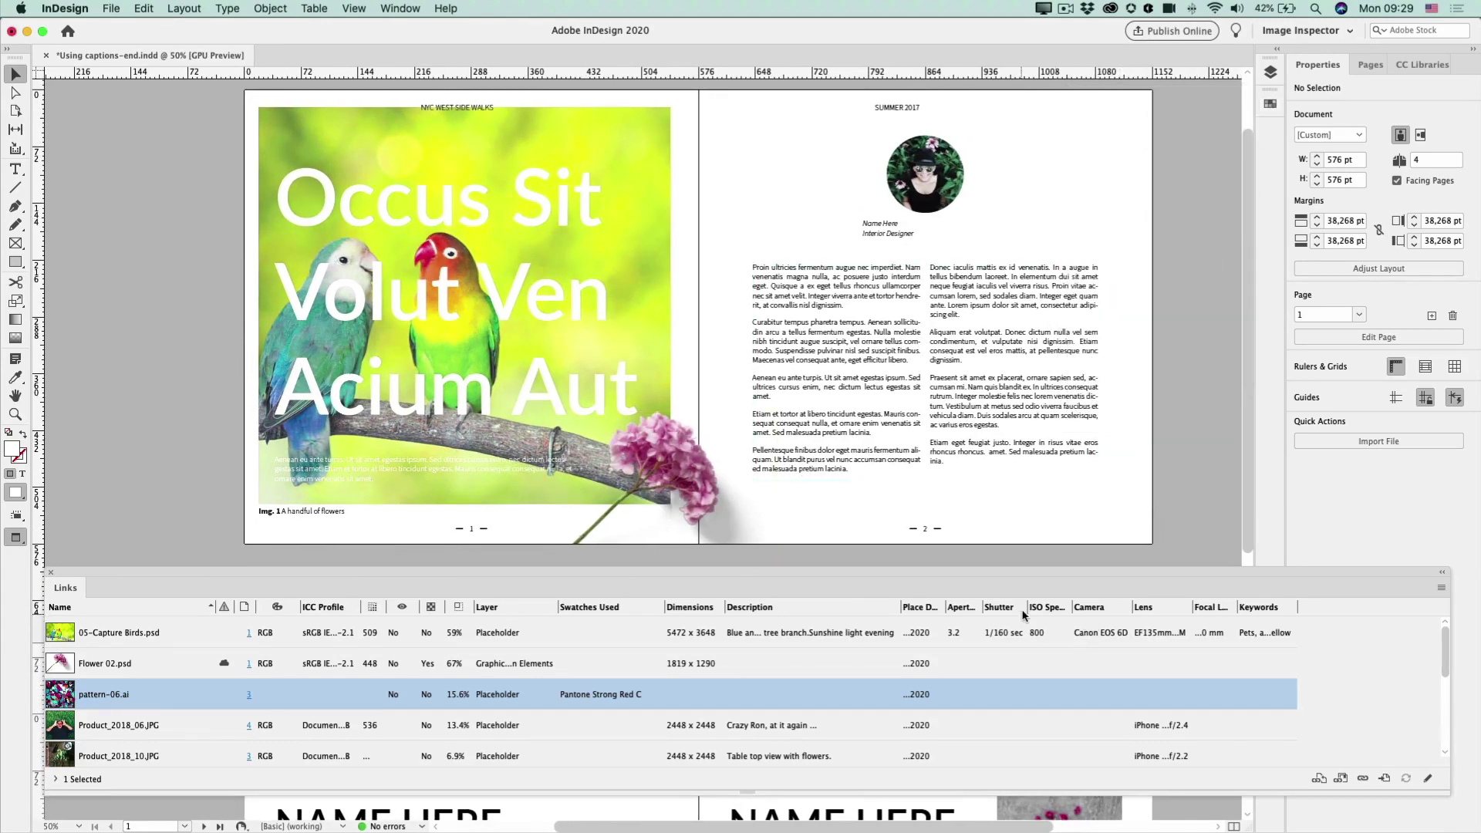
left_click_drag(1026, 607, 1052, 607)
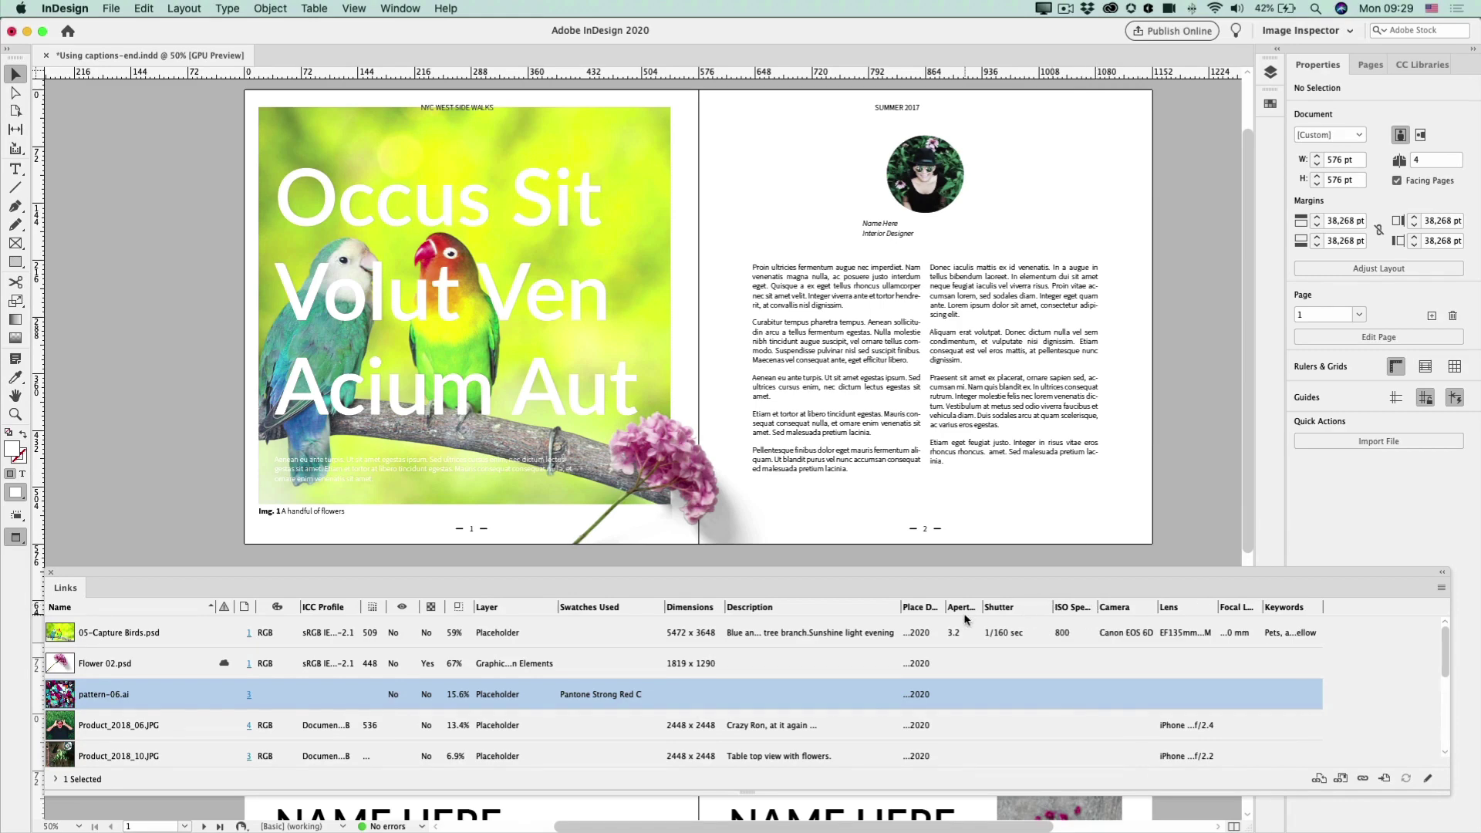
left_click_drag(900, 607, 937, 607)
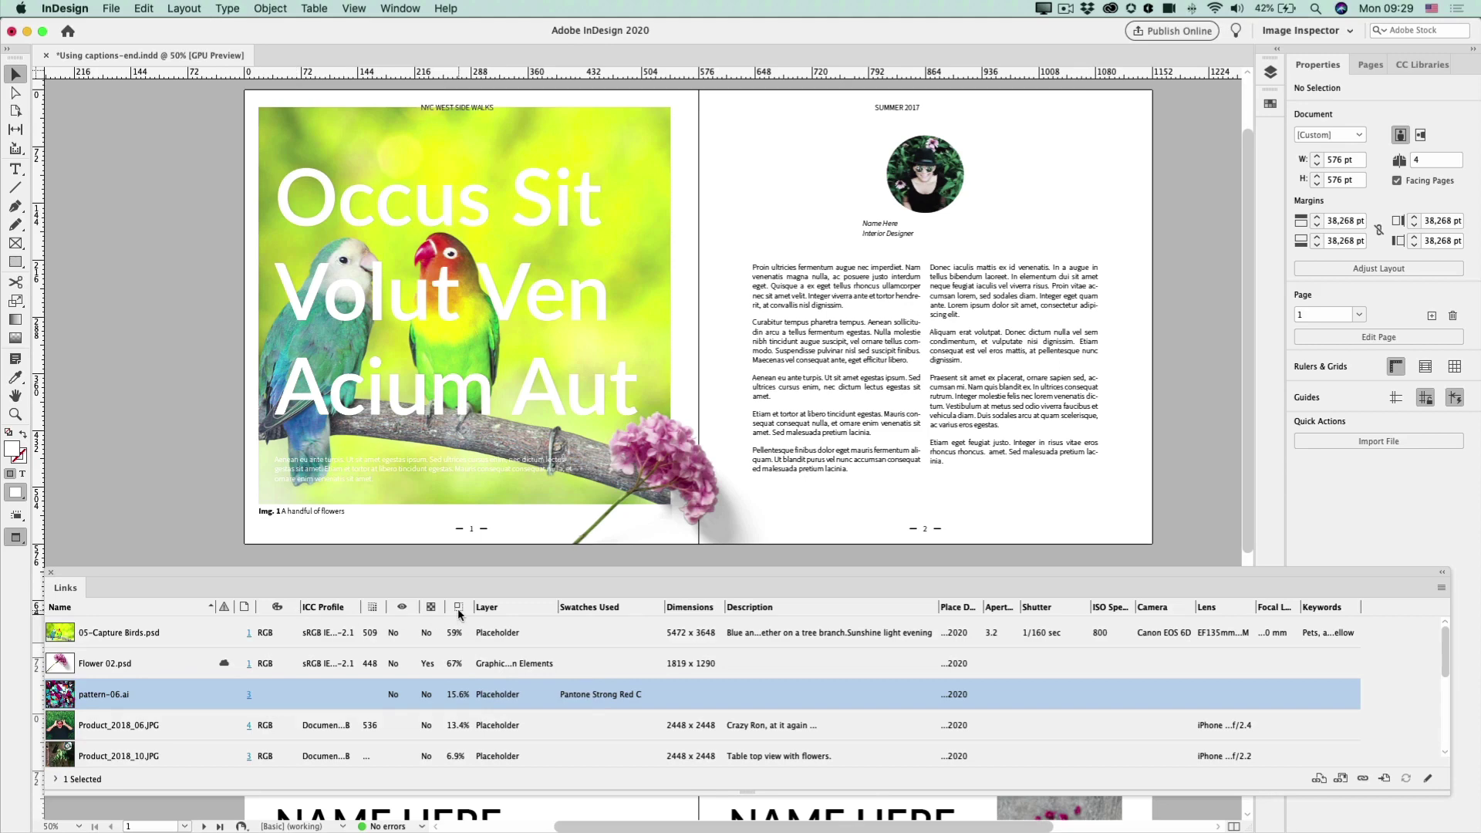
left_click_drag(417, 609, 637, 611)
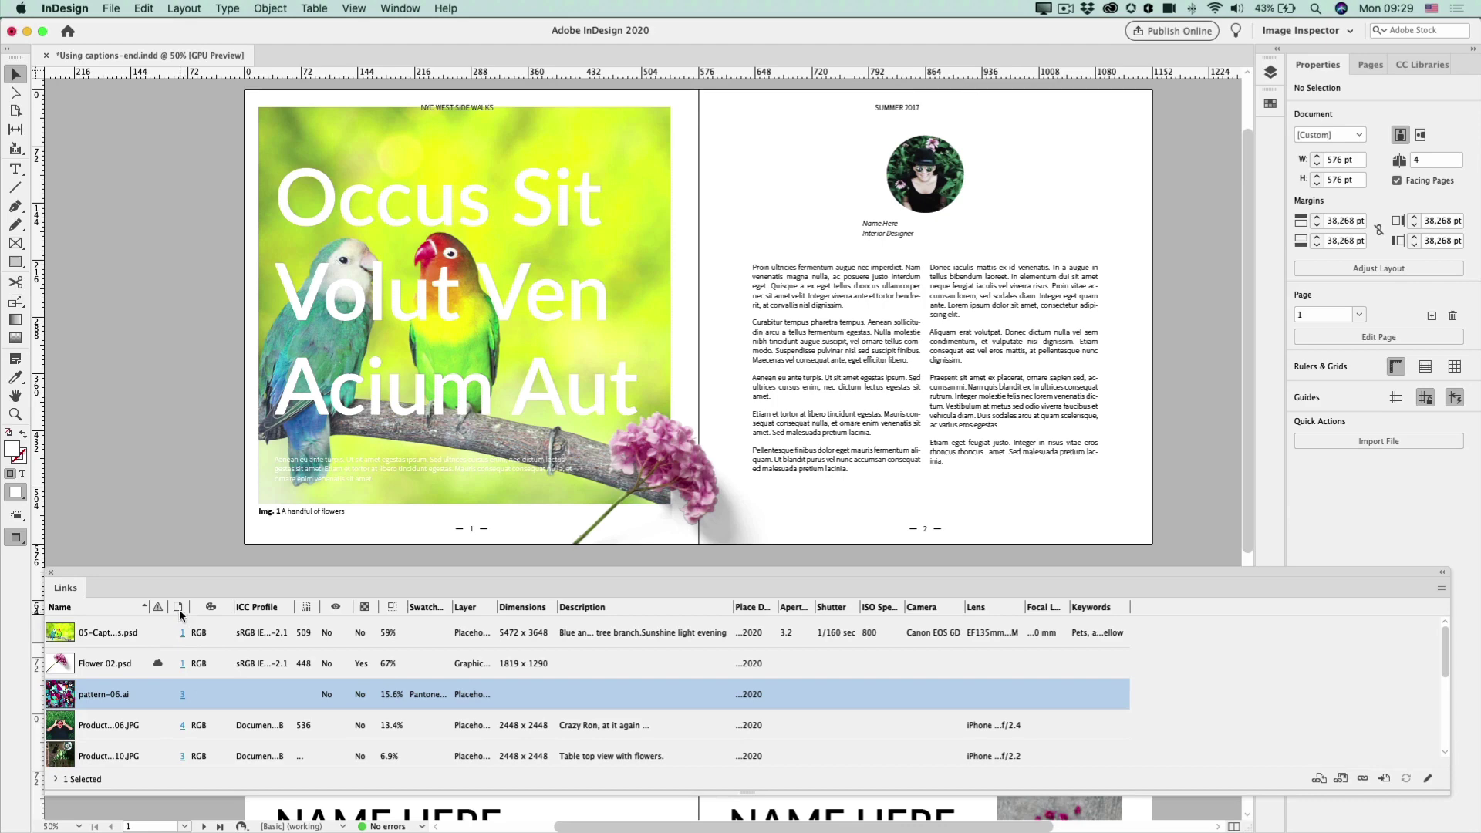
left_click_drag(89, 608, 56, 608)
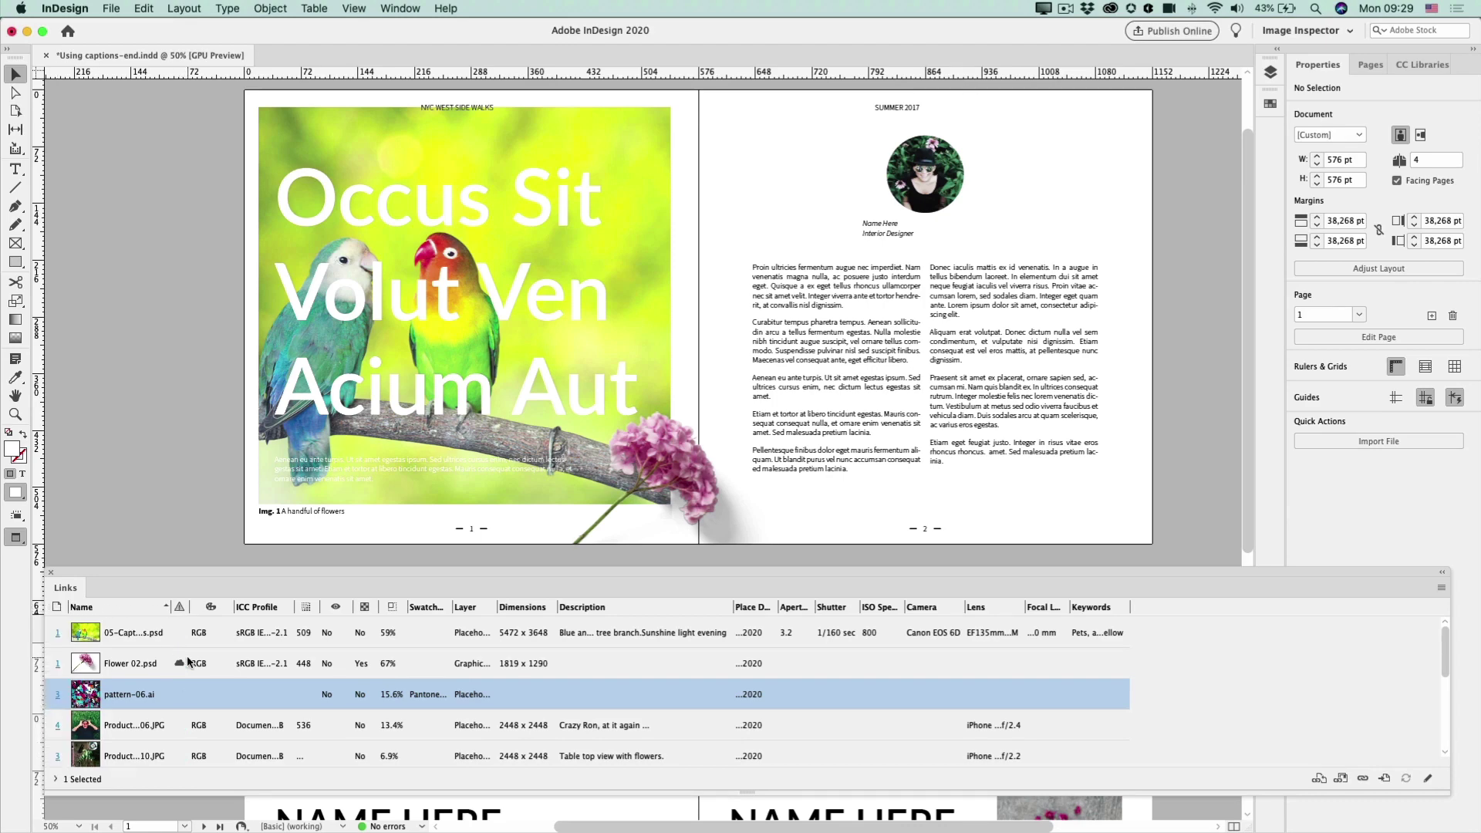
left_click(59, 608)
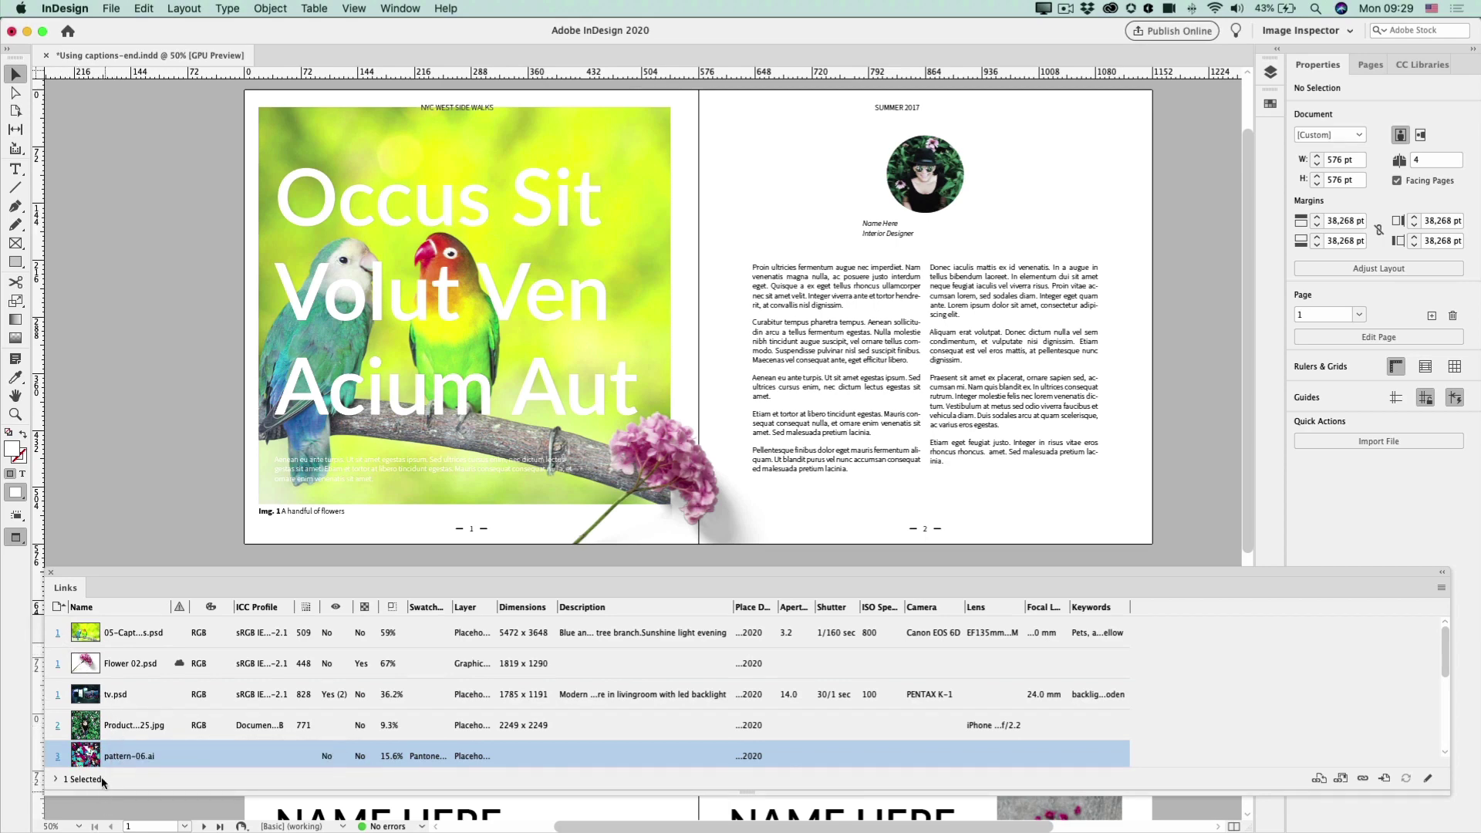
left_click_drag(451, 794, 451, 626)
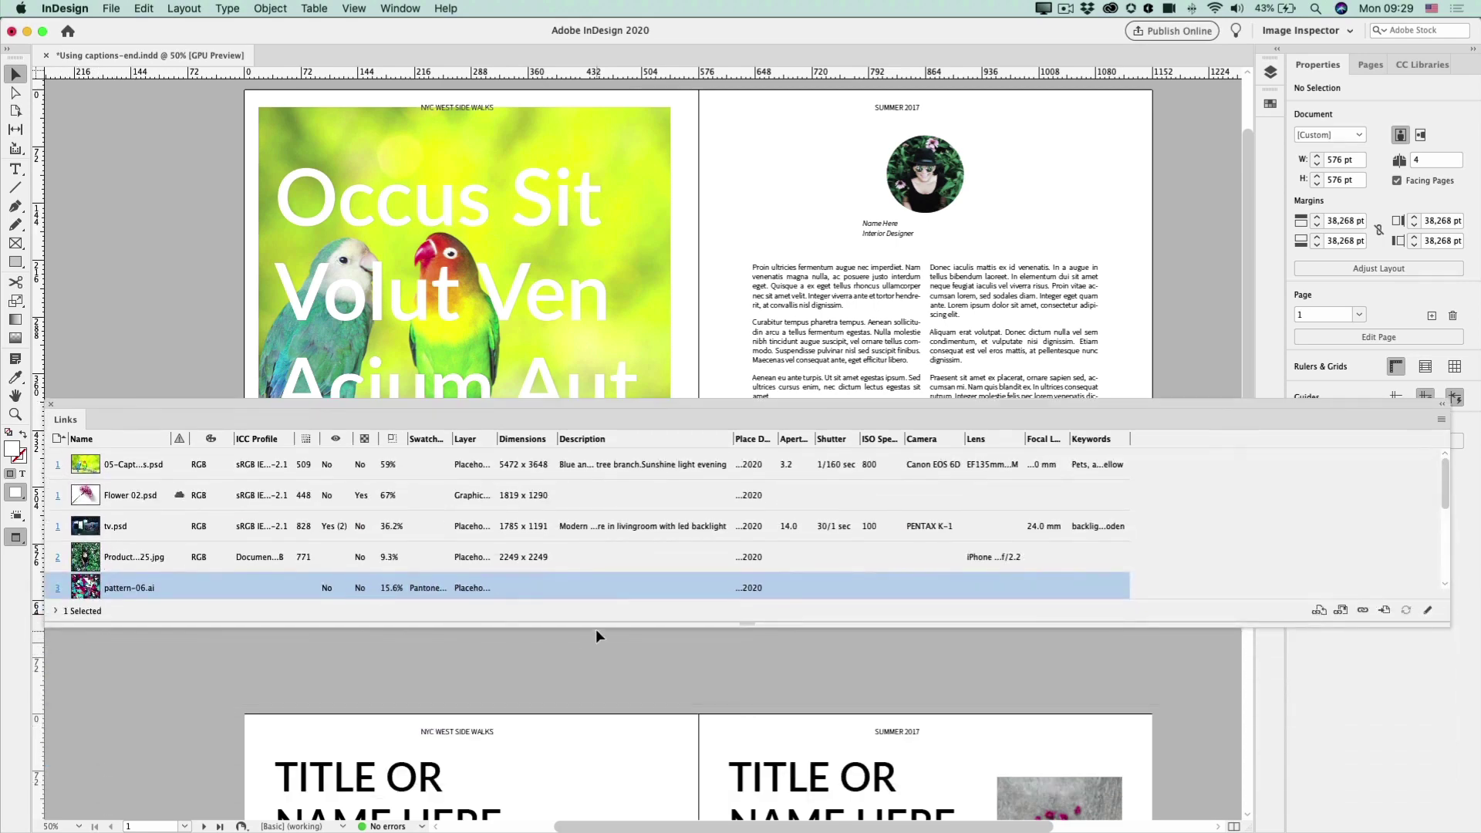
left_click_drag(596, 626, 598, 806)
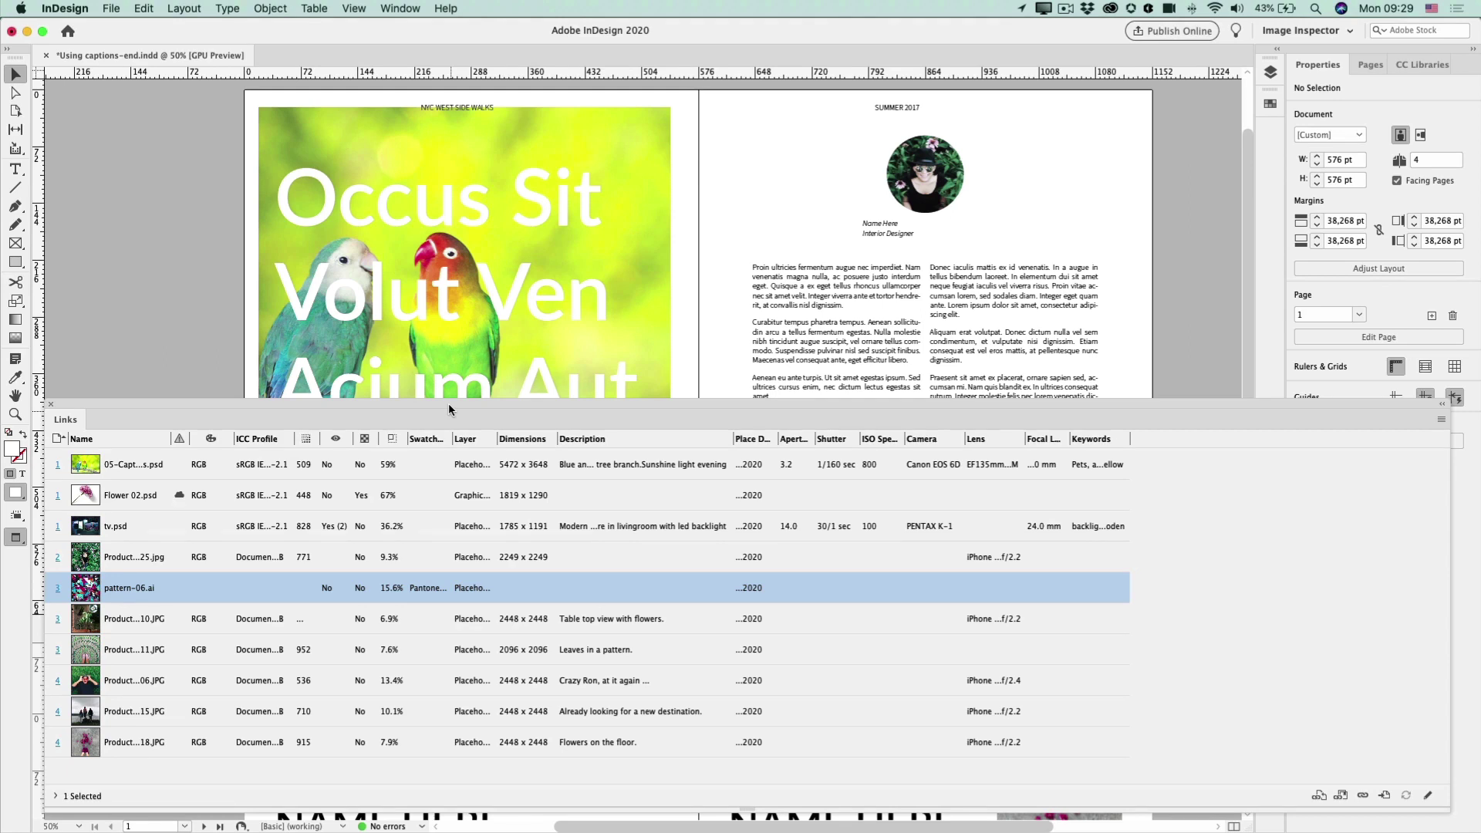
Turn on Place Date, Aperture, Shutter, ISO Speed, Camera, Lens, Focal Length and Keywords columns in Panel Options.
left_click(1442, 420)
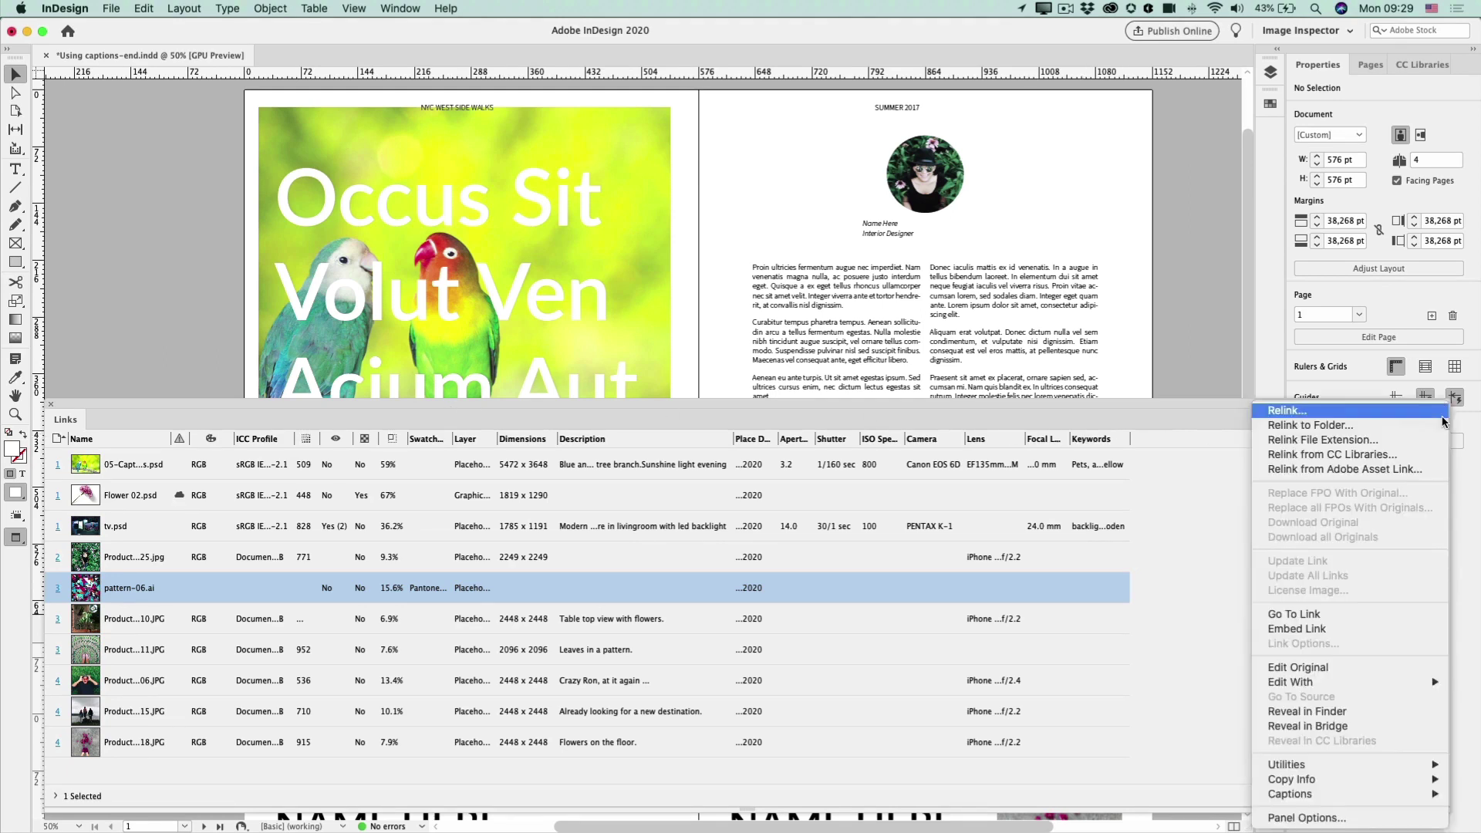
left_click(1344, 816)
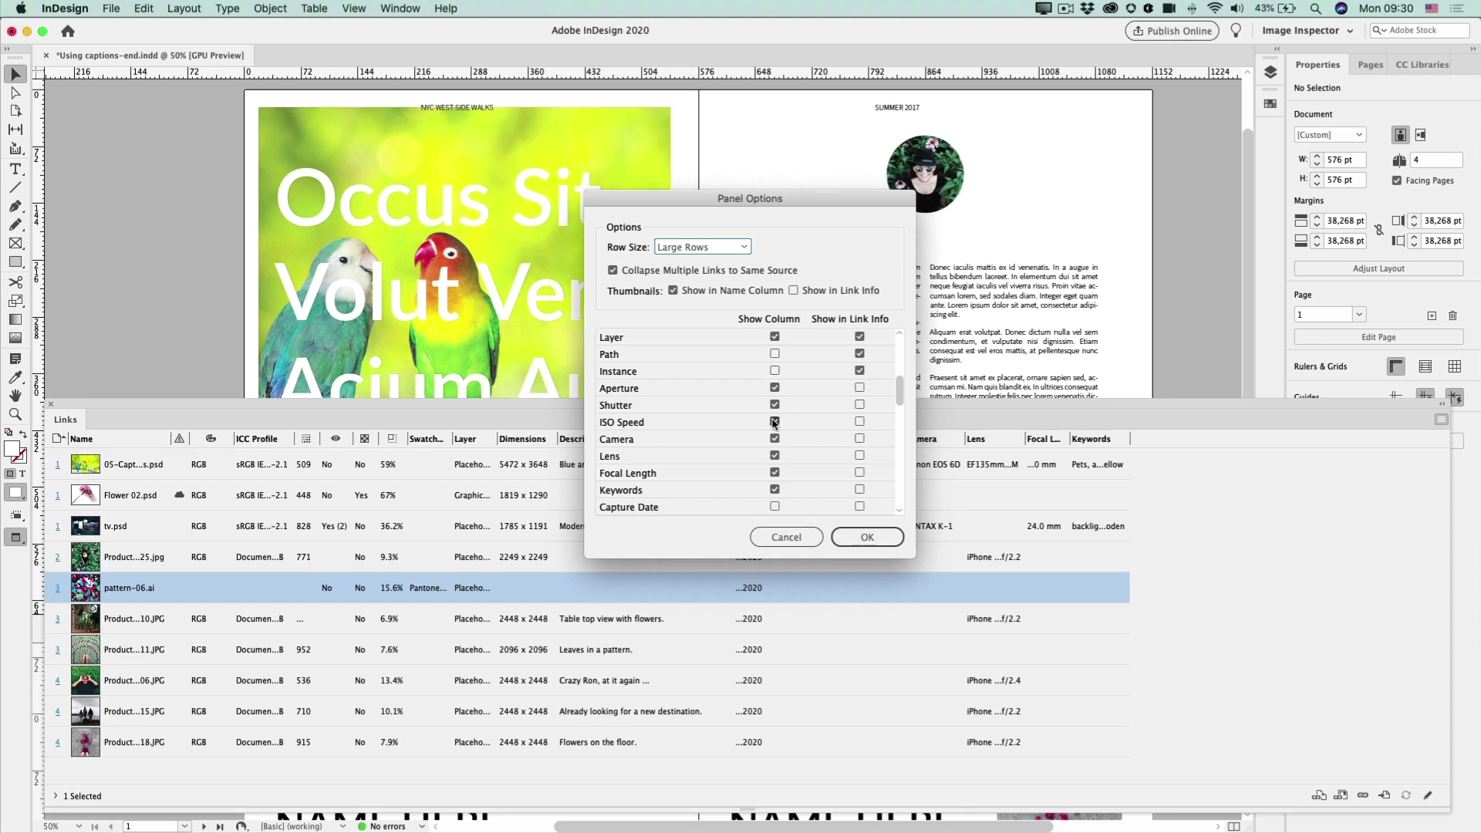
scroll(703, 375, "down", 5)
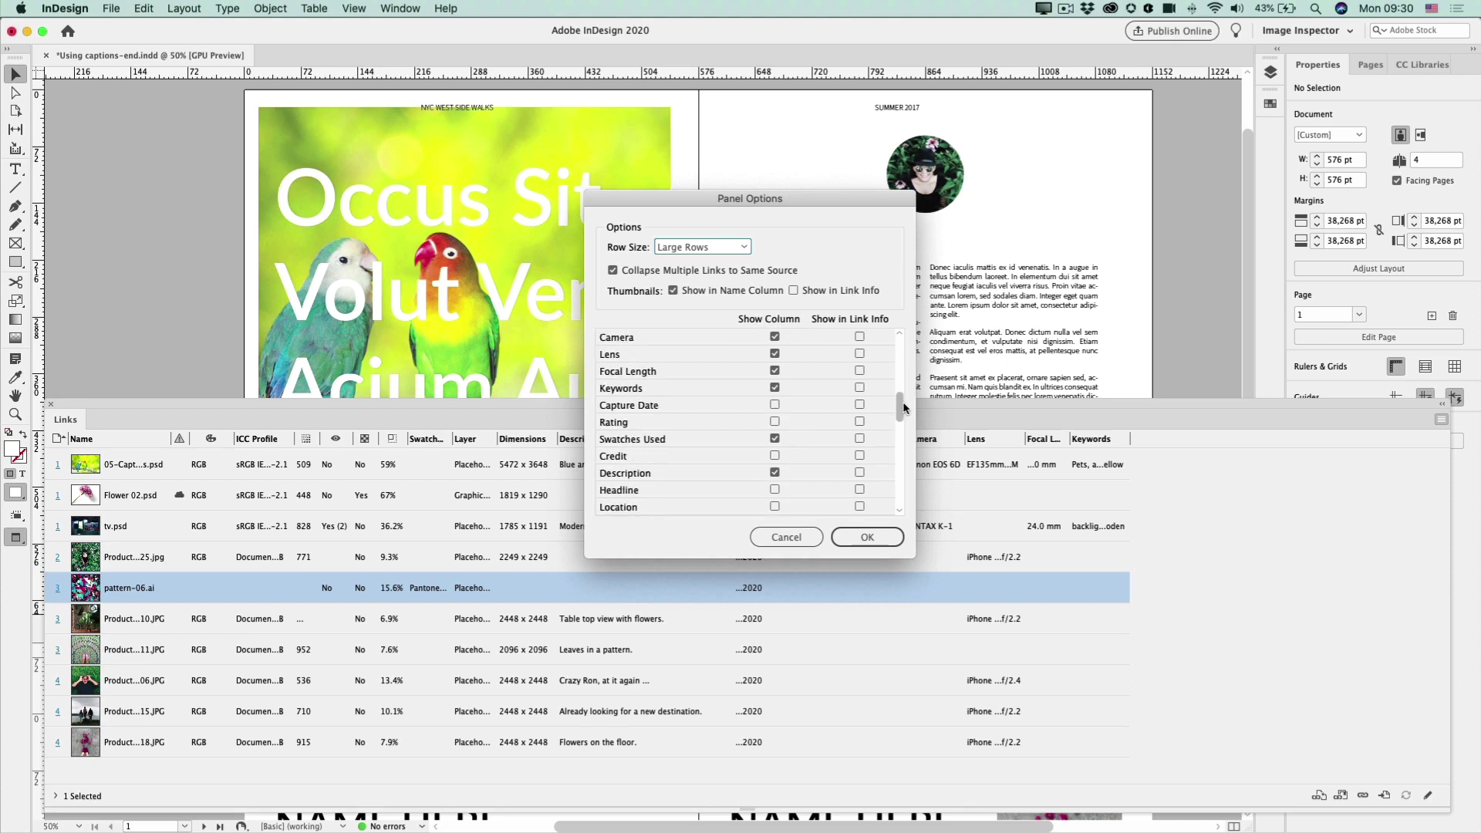
left_click_drag(903, 417, 900, 447)
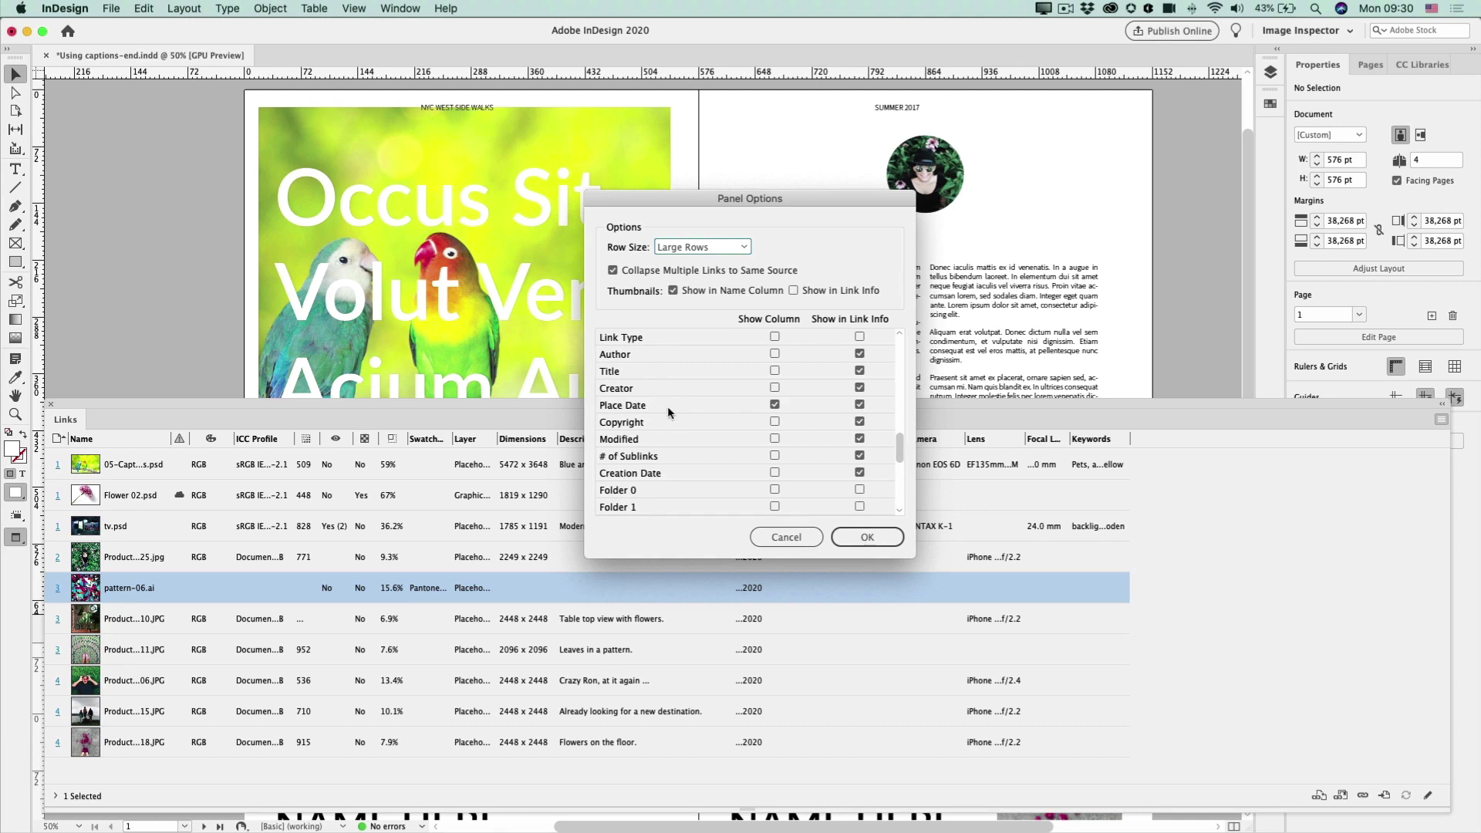
left_click(866, 536)
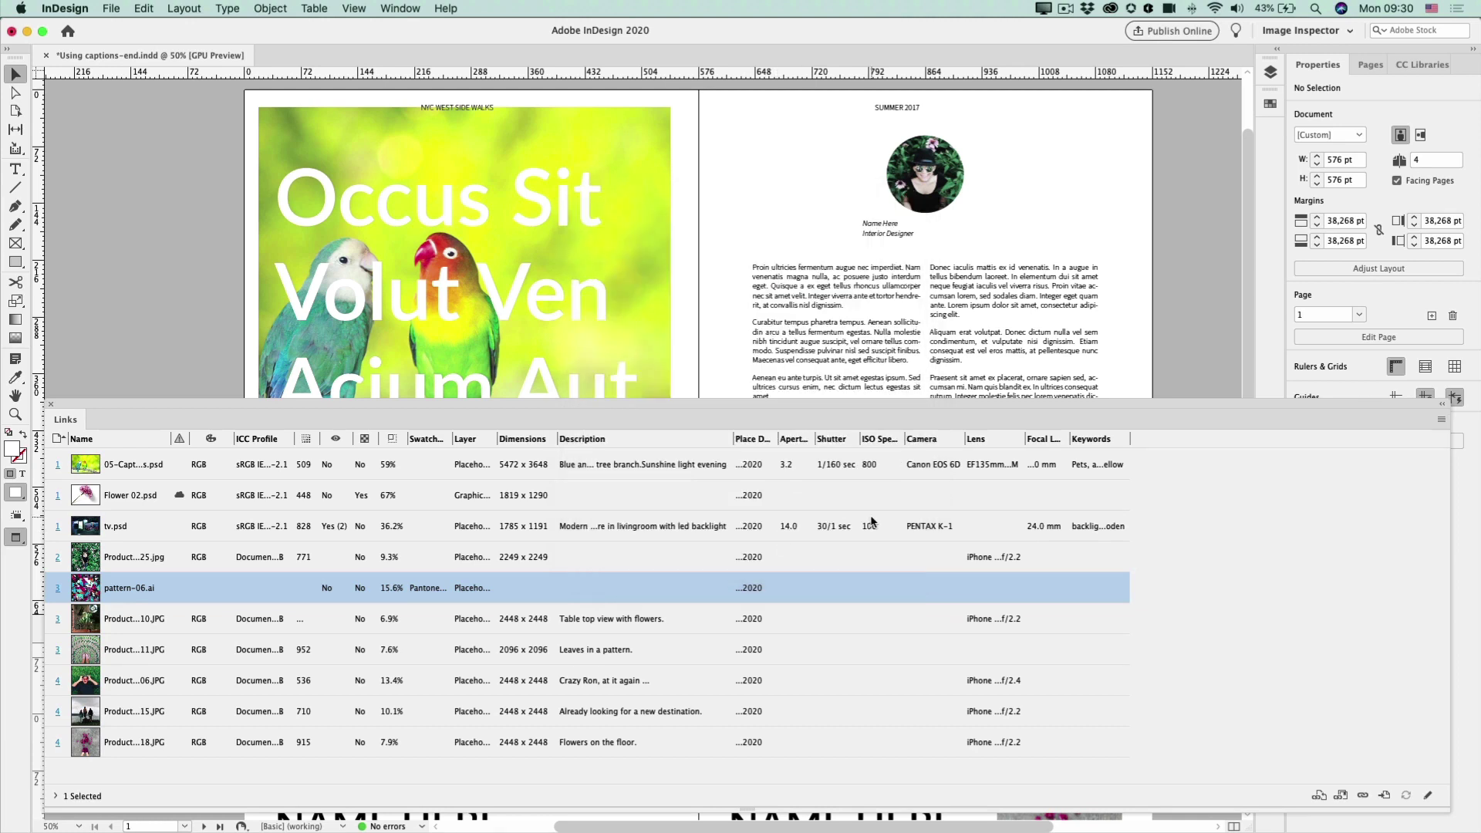
Widen Place Date to show 25/05/2020 dates, then select all ten links for Copy Info.
left_click_drag(777, 439, 852, 475)
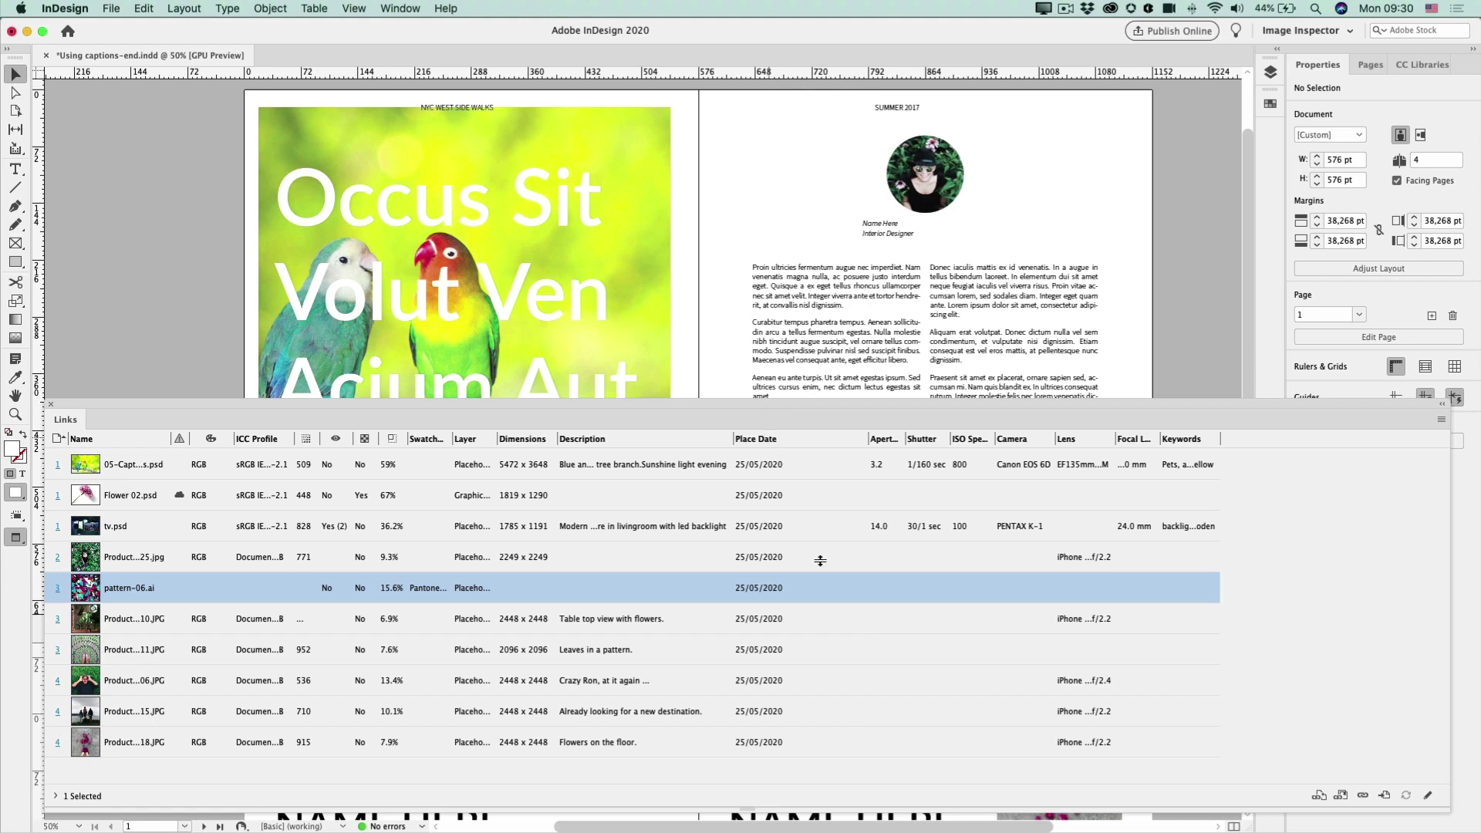
left_click(122, 467)
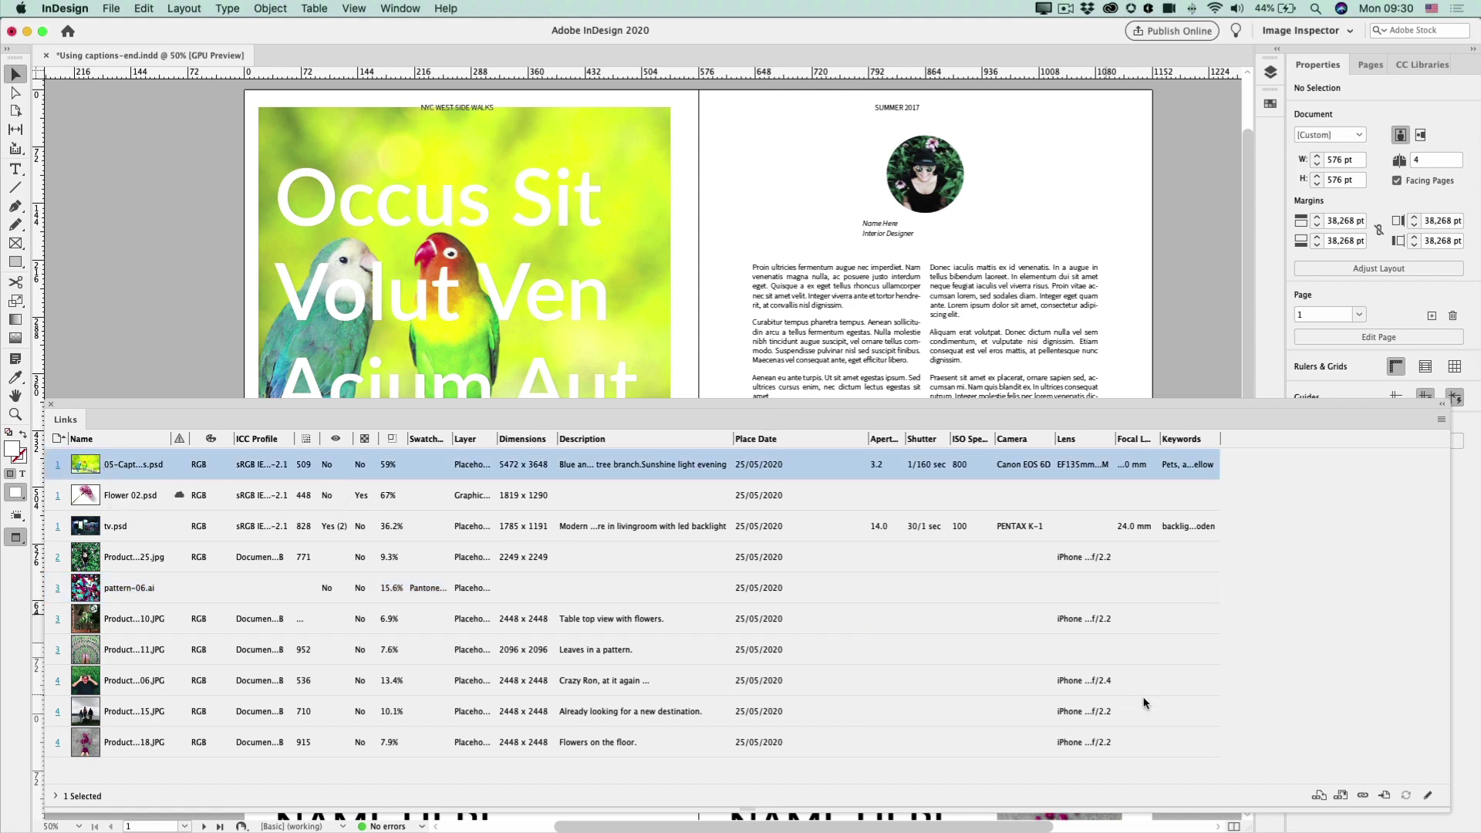
left_click(1182, 742, "shift")
right_click(703, 524)
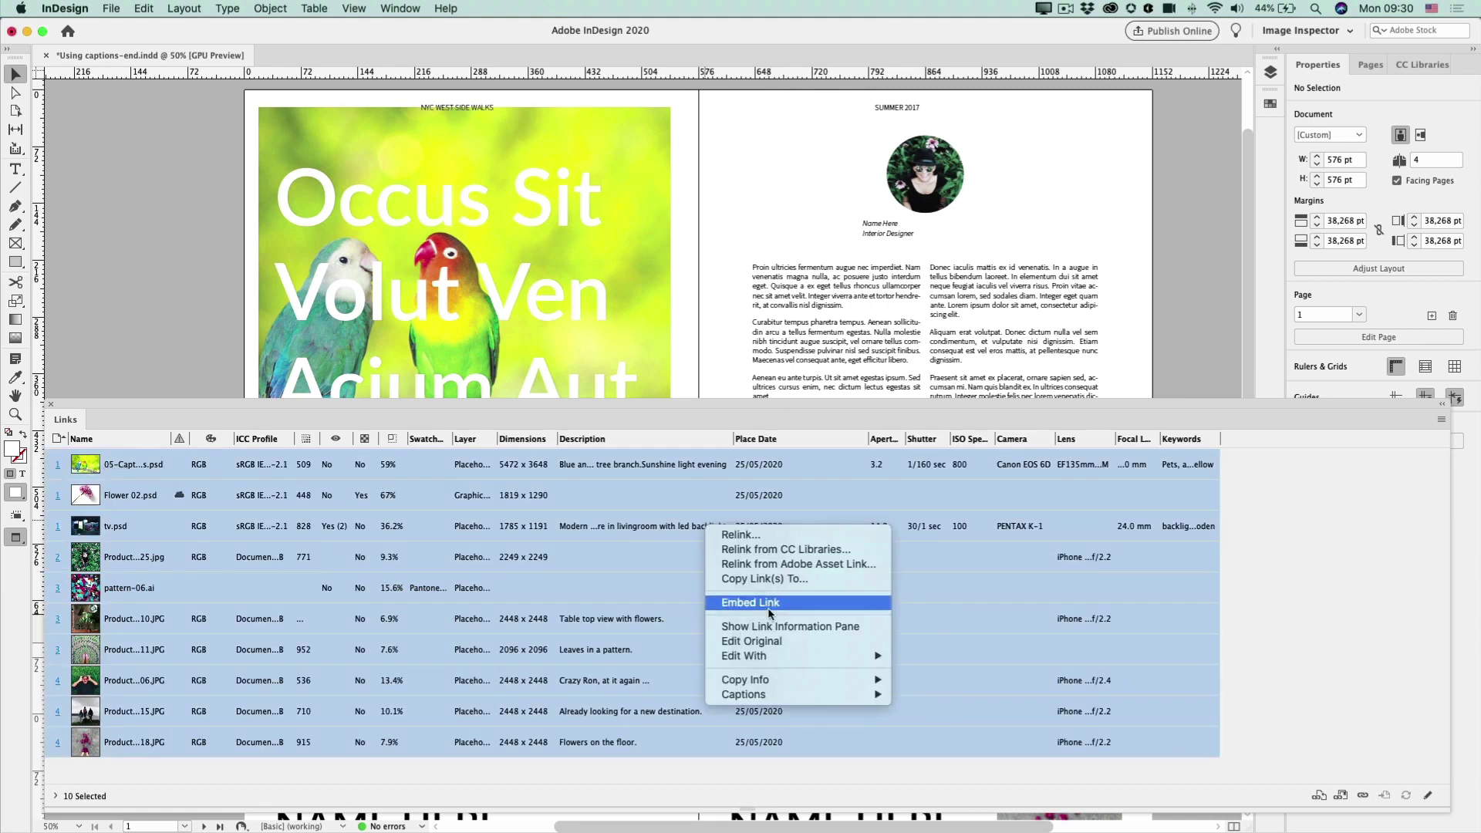
mouse_move(767, 681)
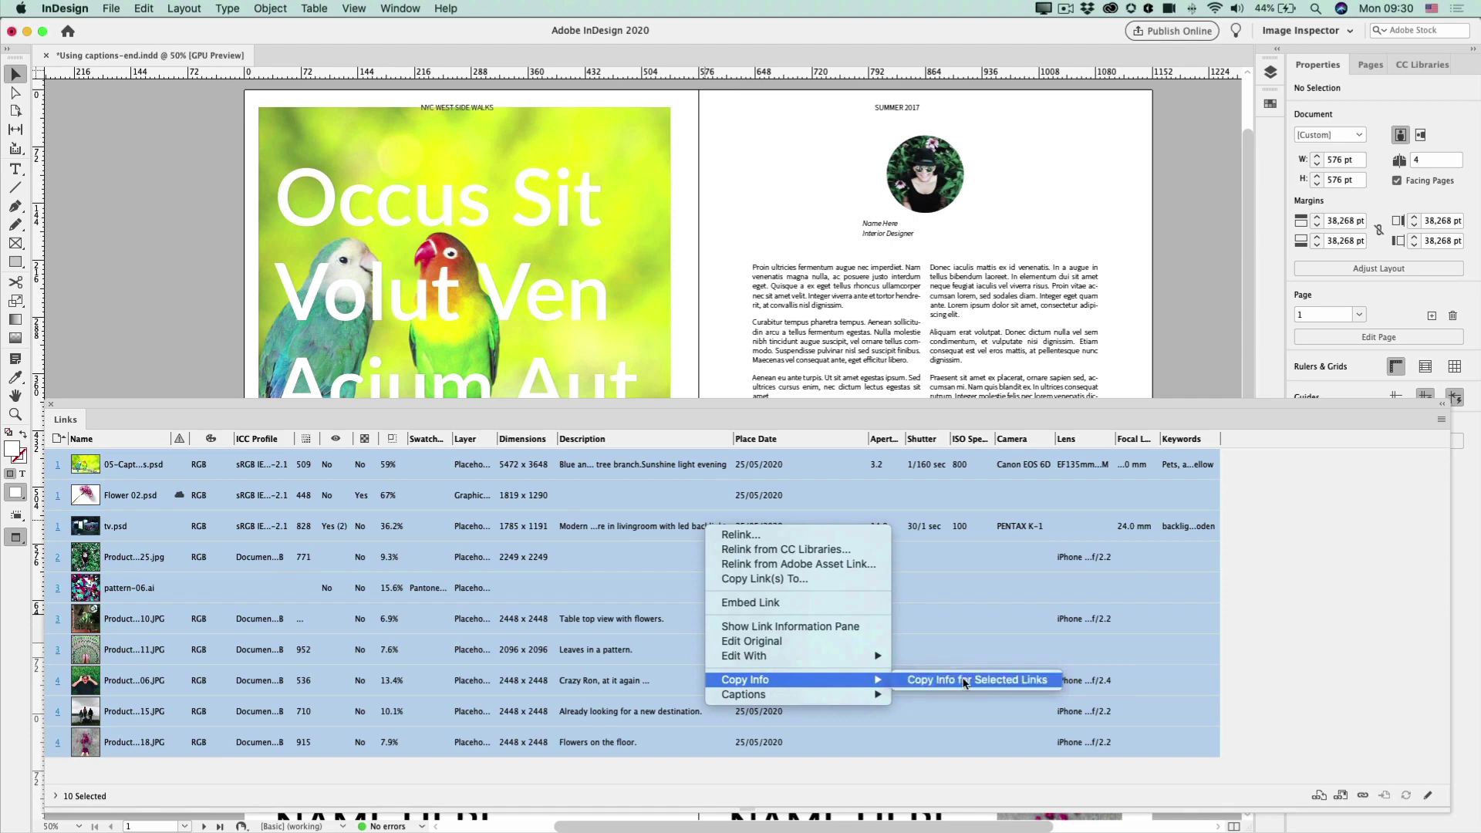
Copy the info for all selected links and bring the Excel window forward.
left_click(964, 683)
key("super+Tab")
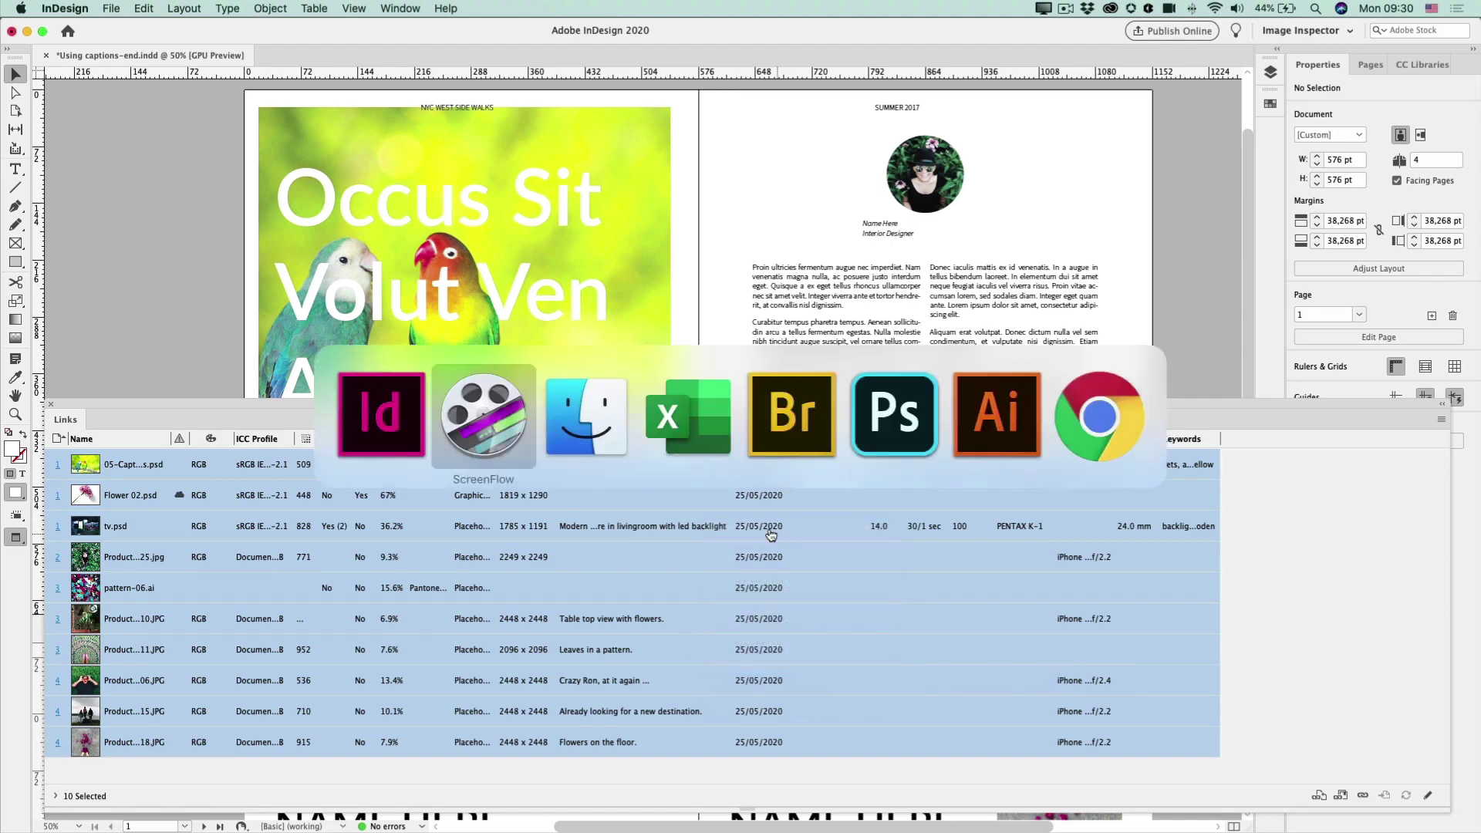
key("super+Tab")
key("super+Tab")
left_click_drag(408, 43, 341, 32)
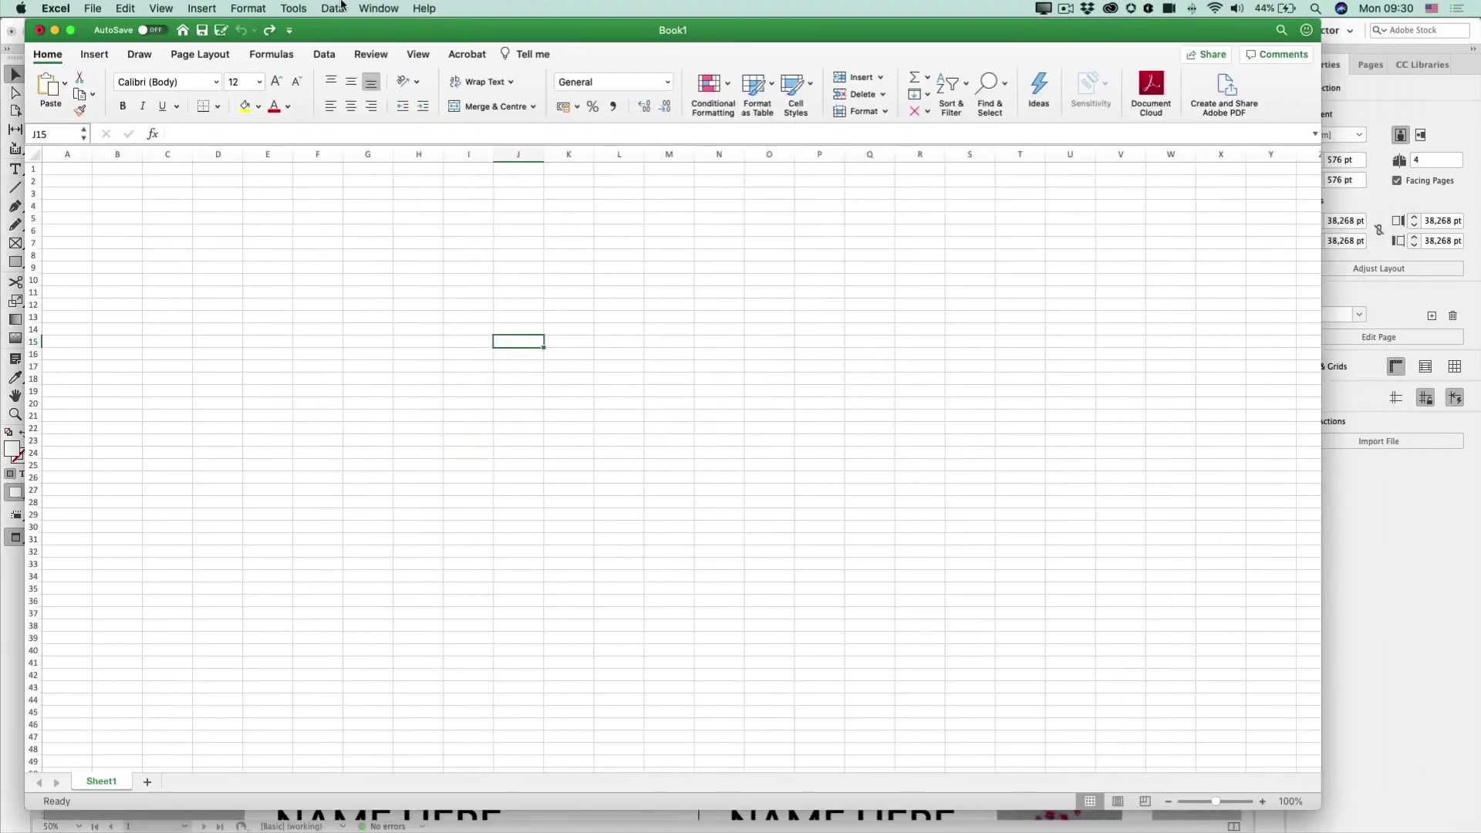
Paste Special the link info as Text at J15 and review the resulting table.
left_click(92, 8)
mouse_move(124, 8)
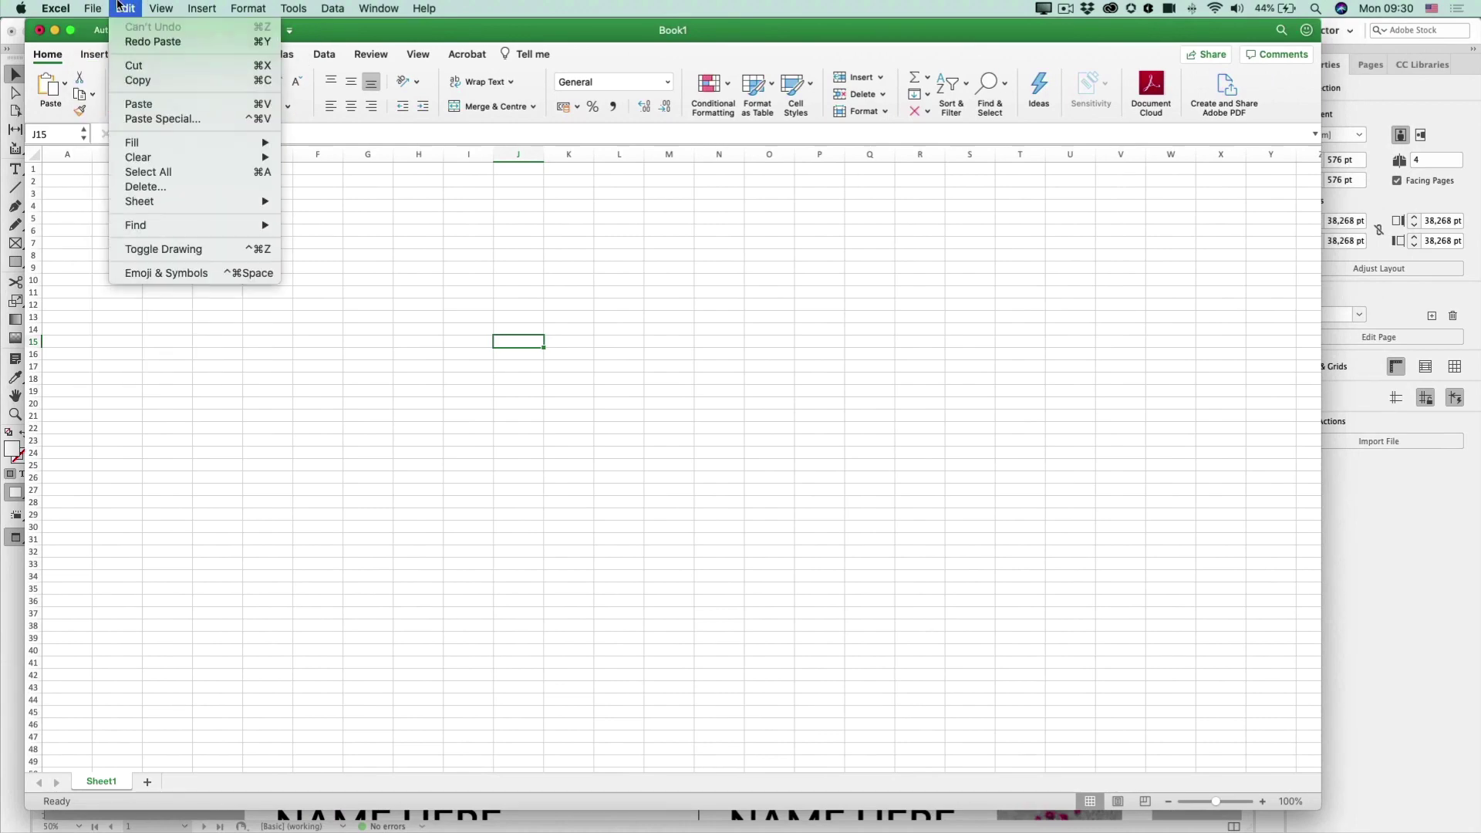
left_click(140, 118)
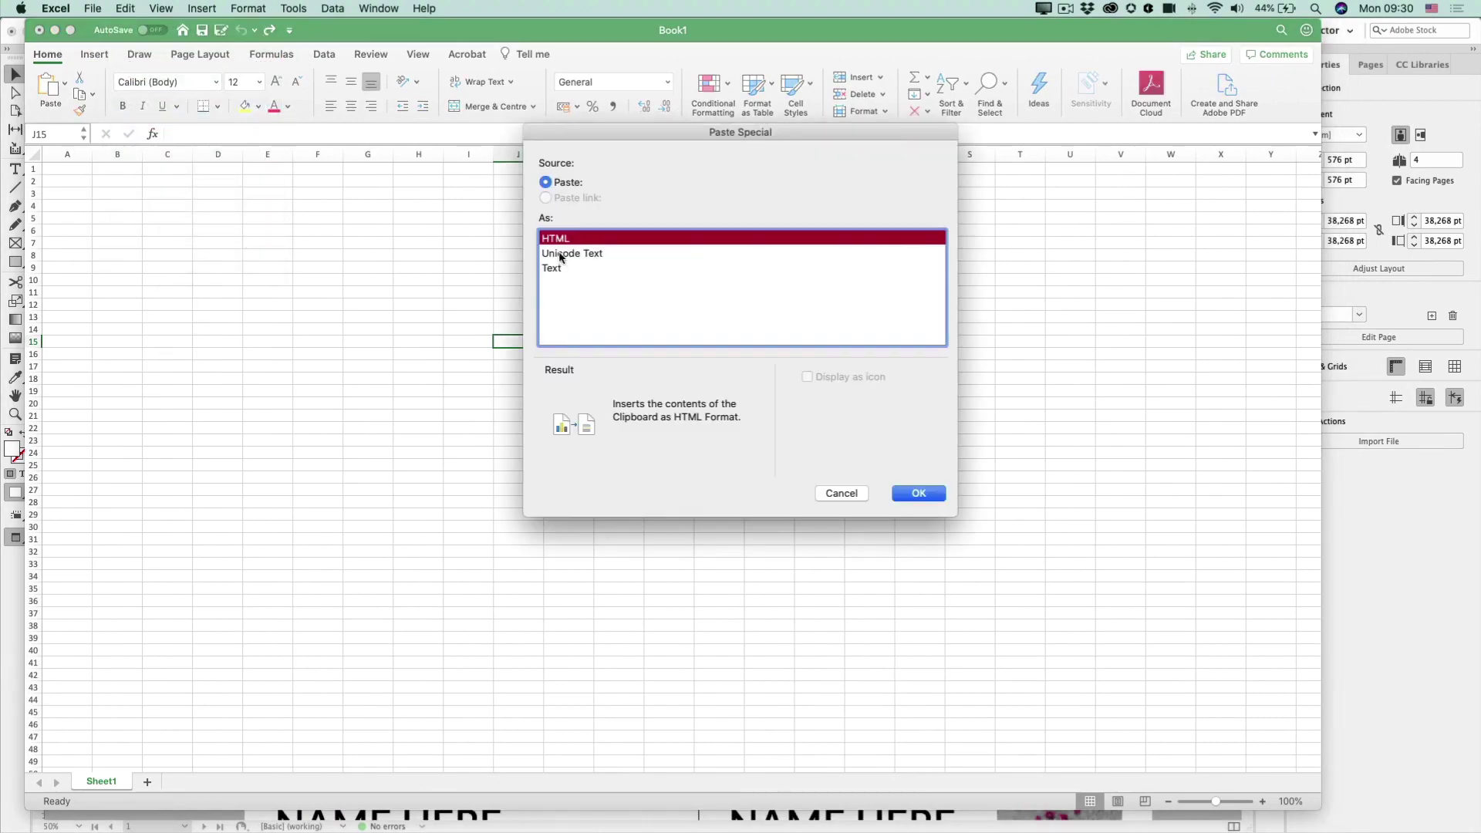
left_click(560, 268)
left_click(903, 497)
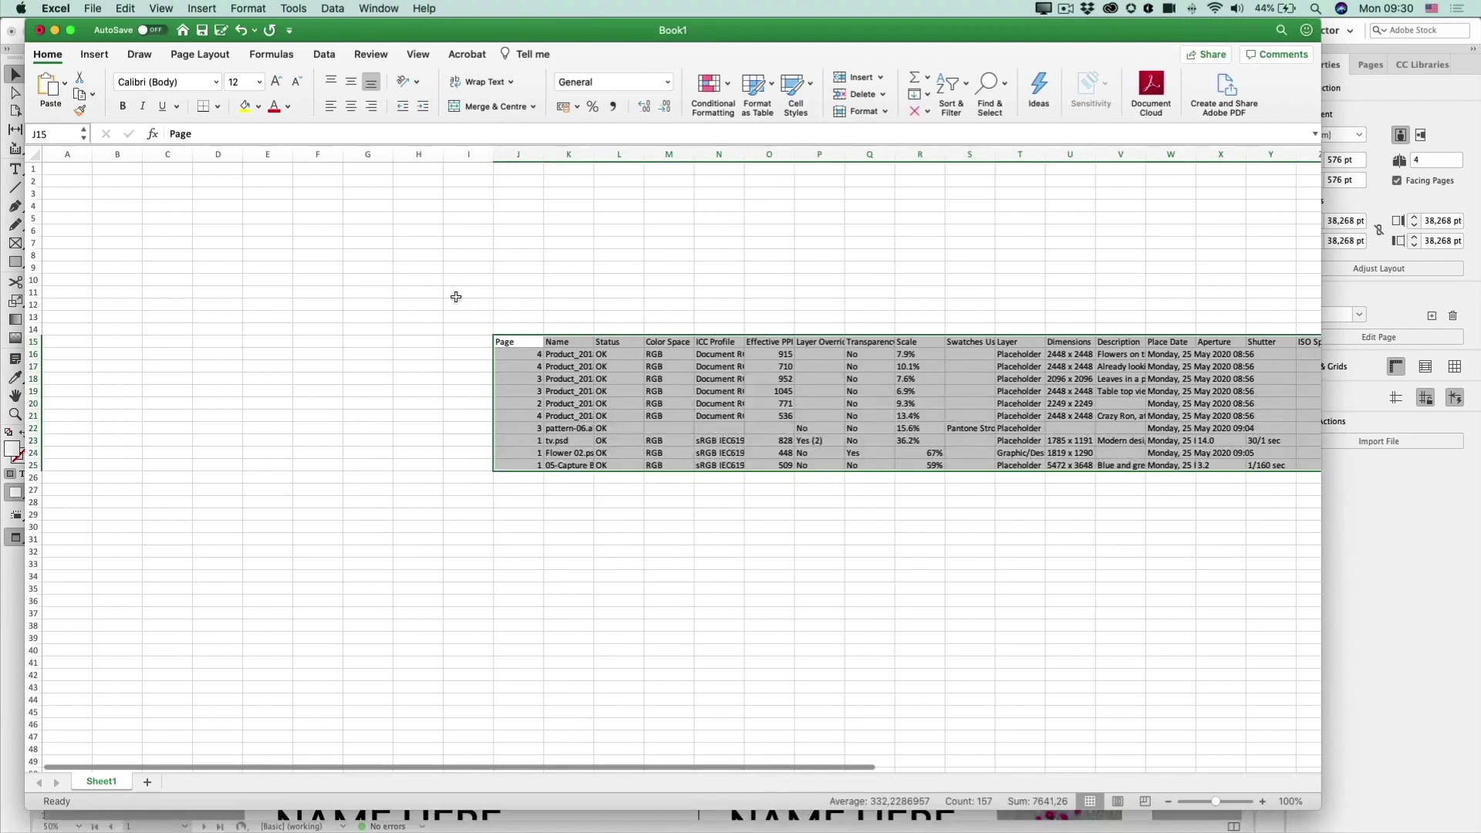
left_click(648, 356)
left_click(829, 562)
scroll(828, 562, "right", 3)
scroll(828, 562, "down", 1)
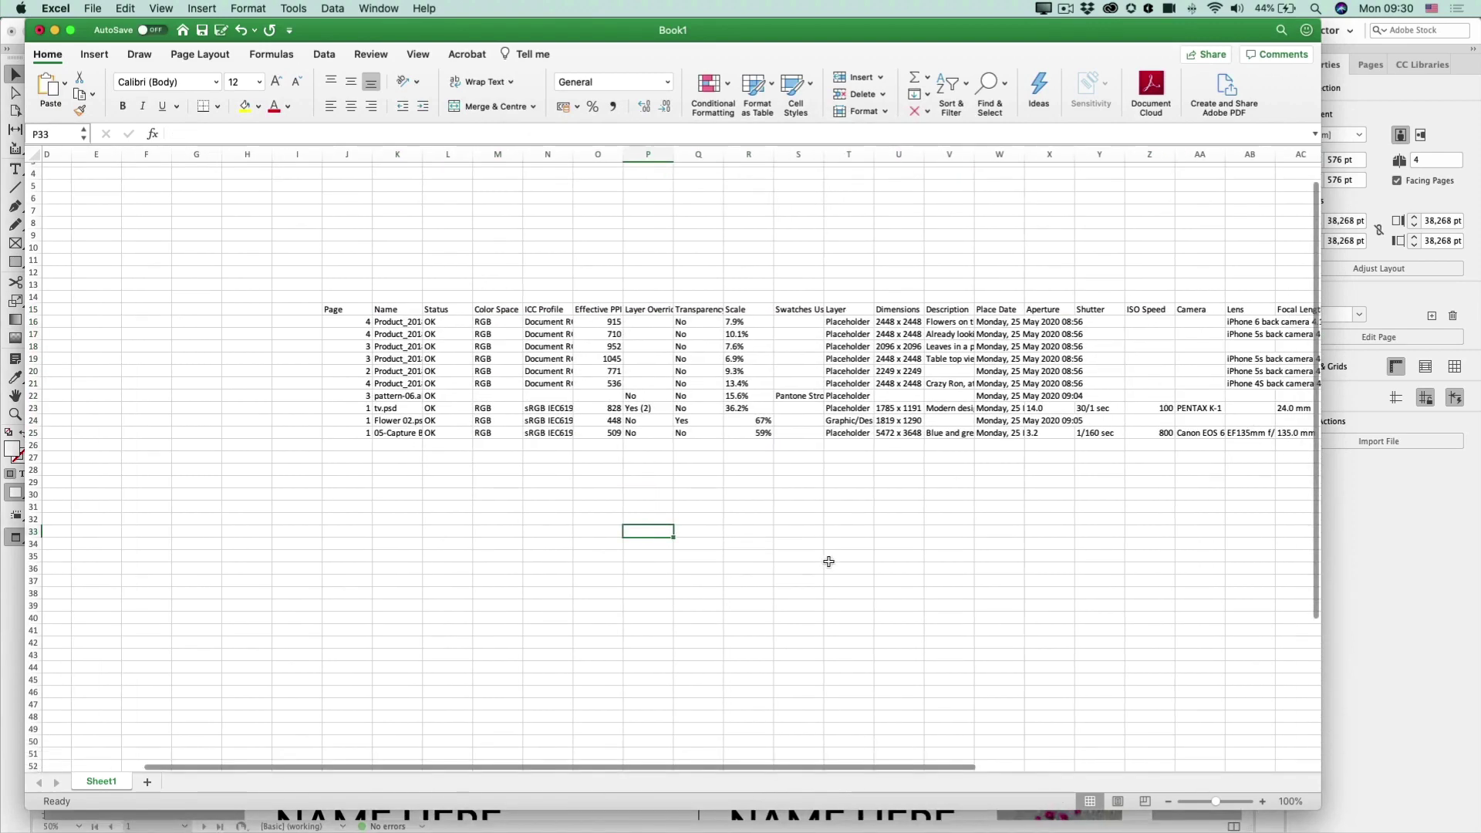
scroll(804, 458, "right", 3)
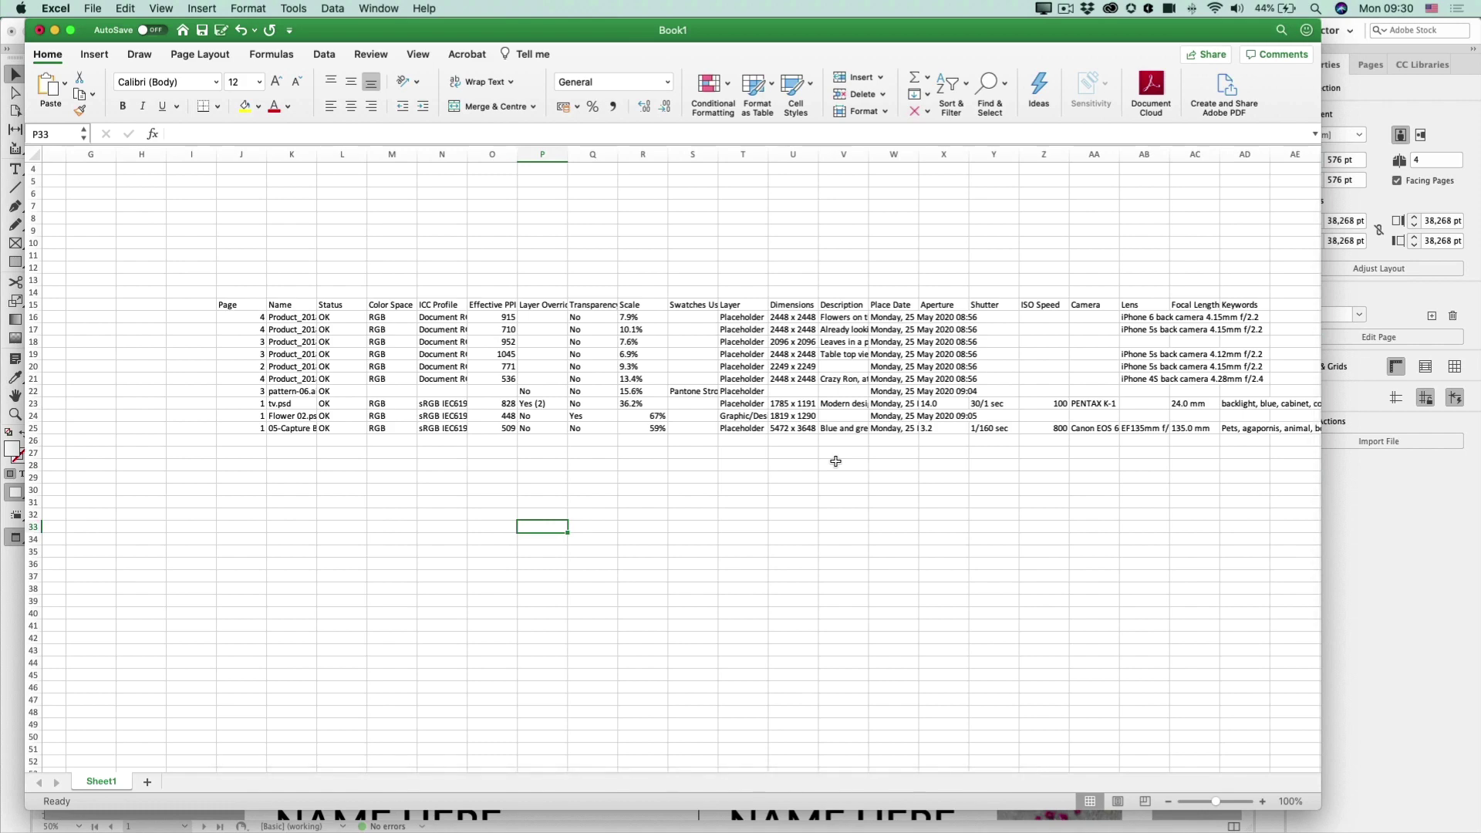
Return to InDesign, deselect all links, and show the workspace switcher menu.
key("super+Tab")
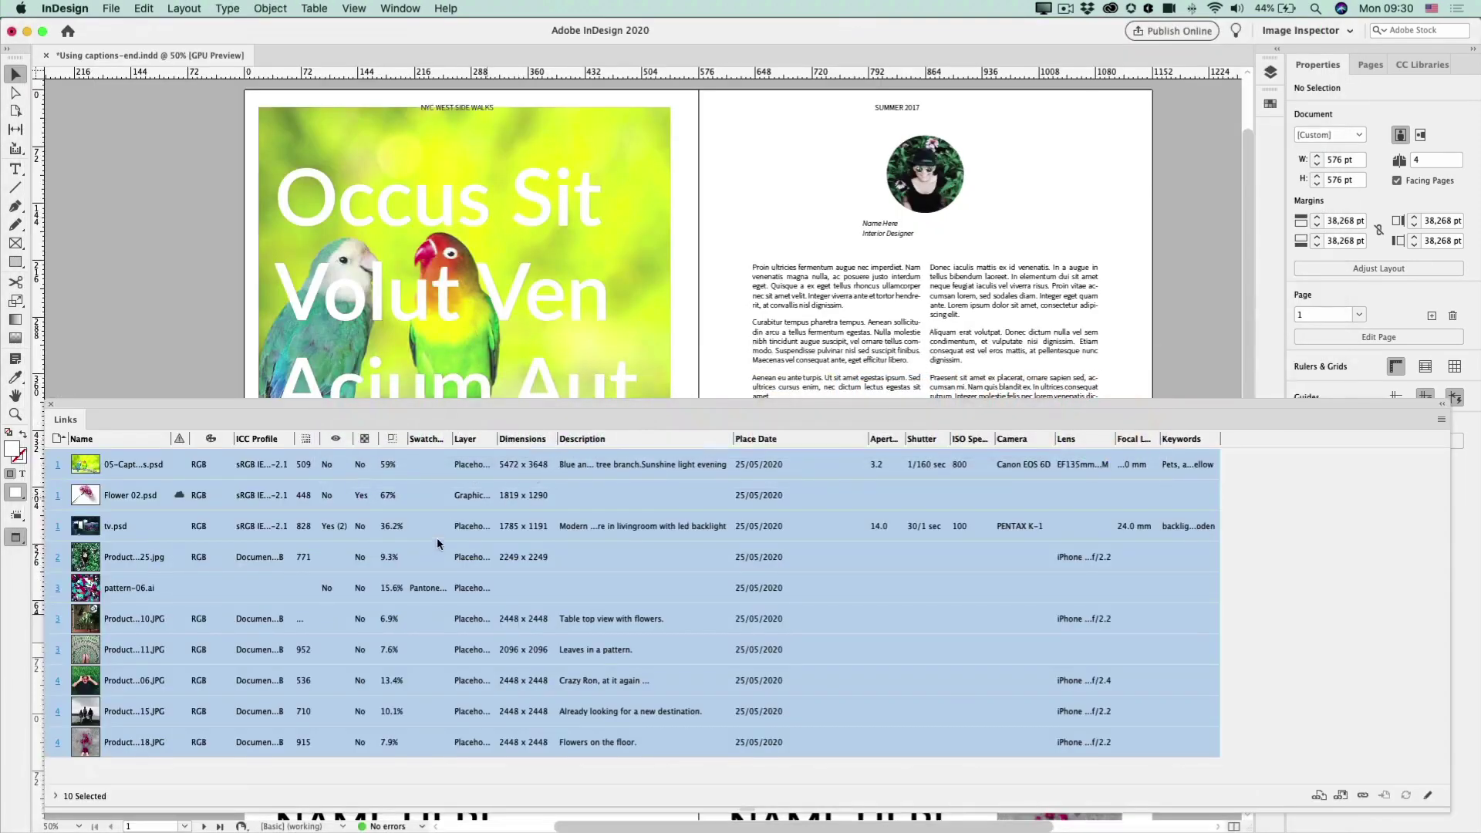
left_click(395, 769)
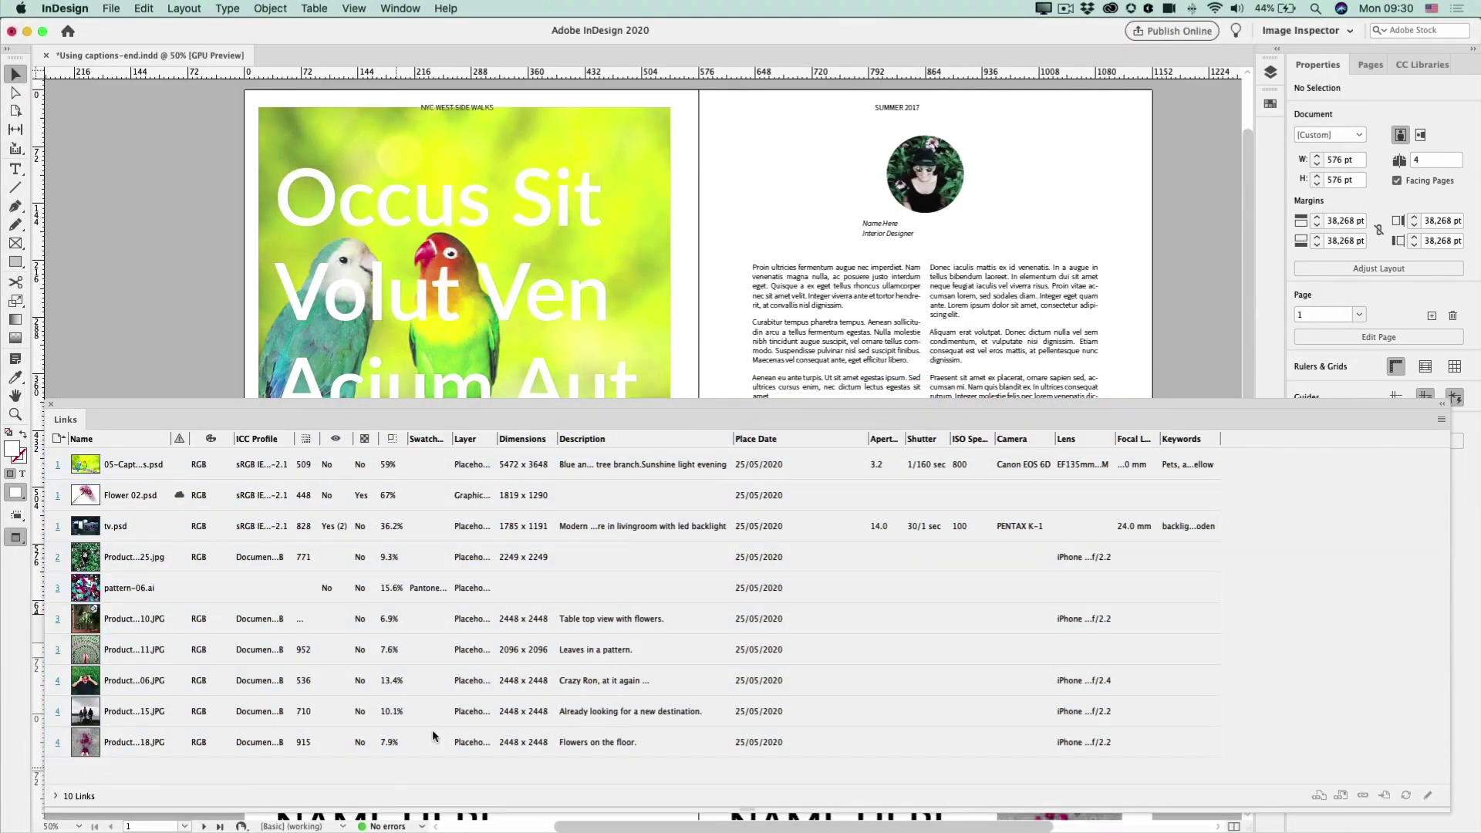
left_click(1297, 34)
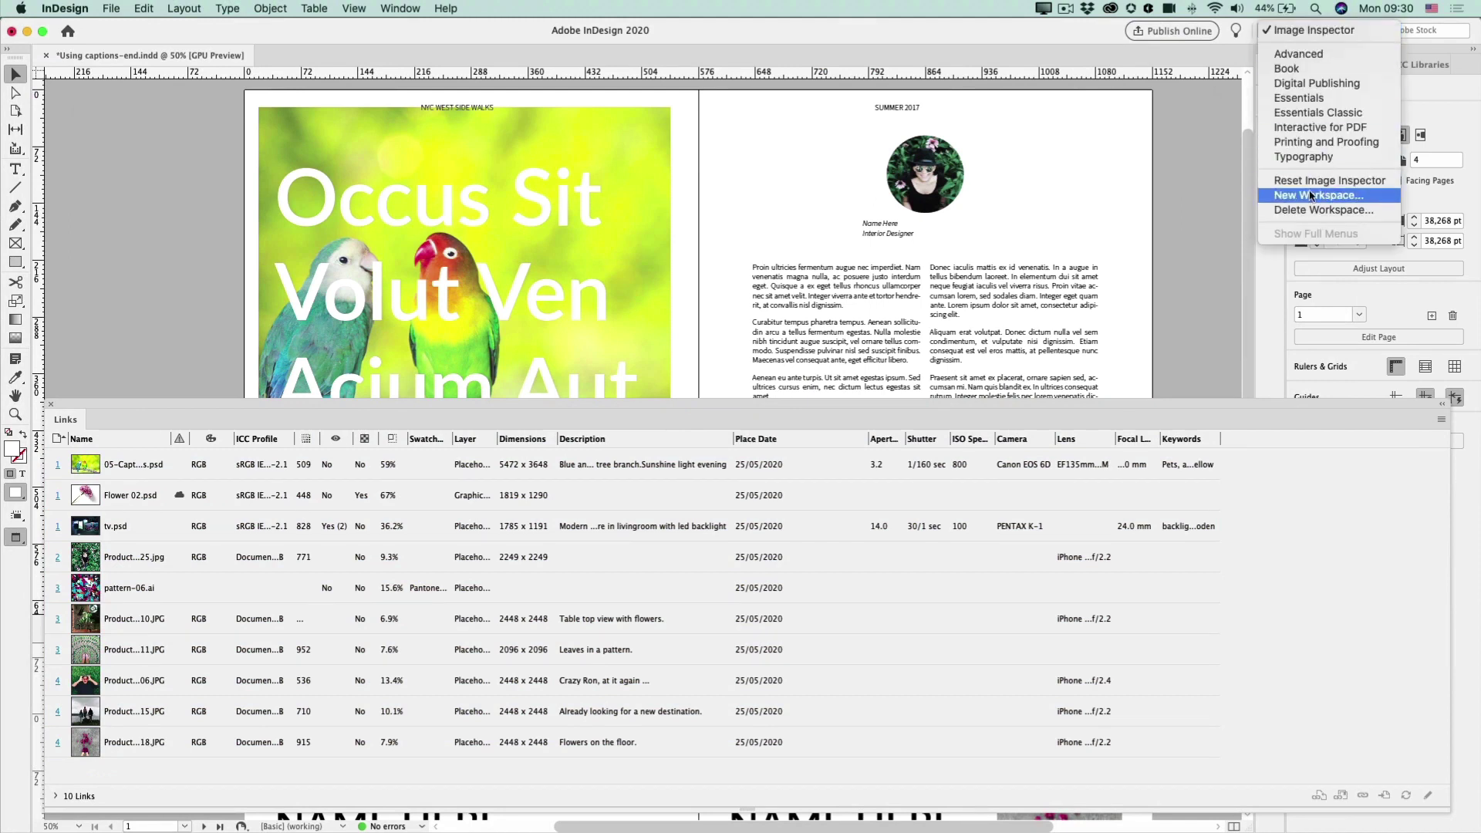